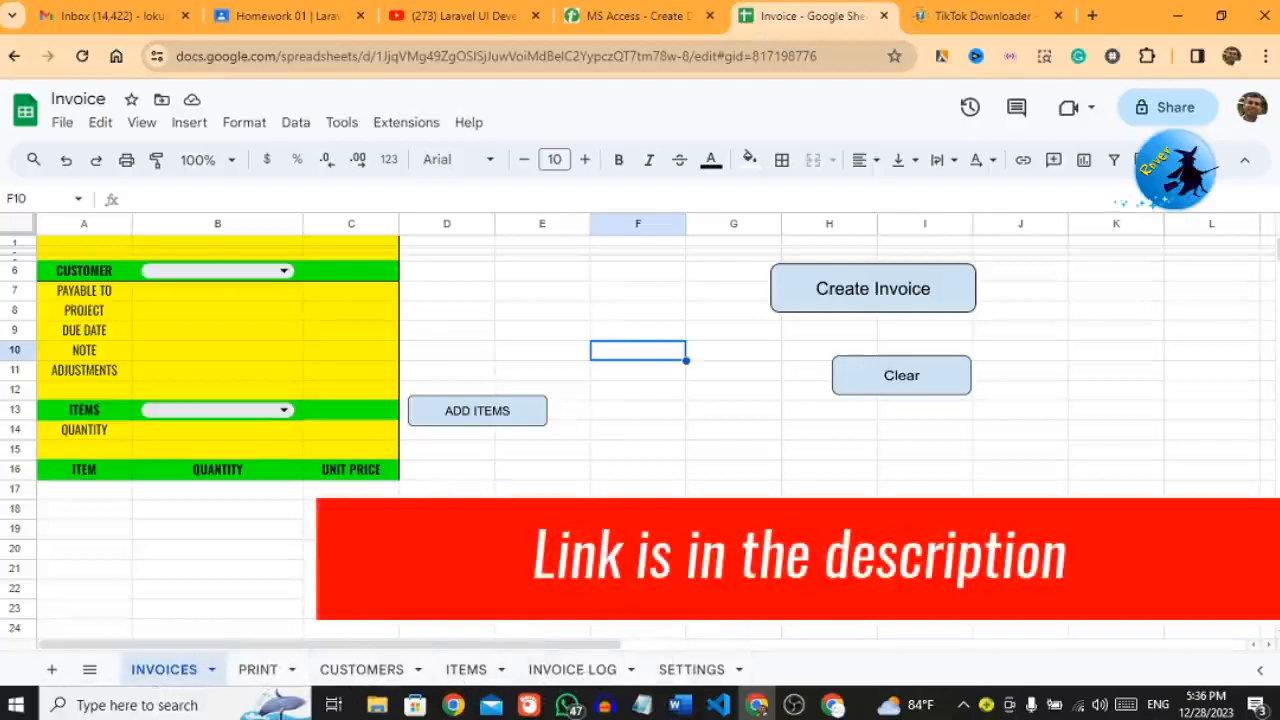
Step: Review the generated invoice on PRINT, then return via INVOICES to the CUSTOMERS address table
click(257, 669)
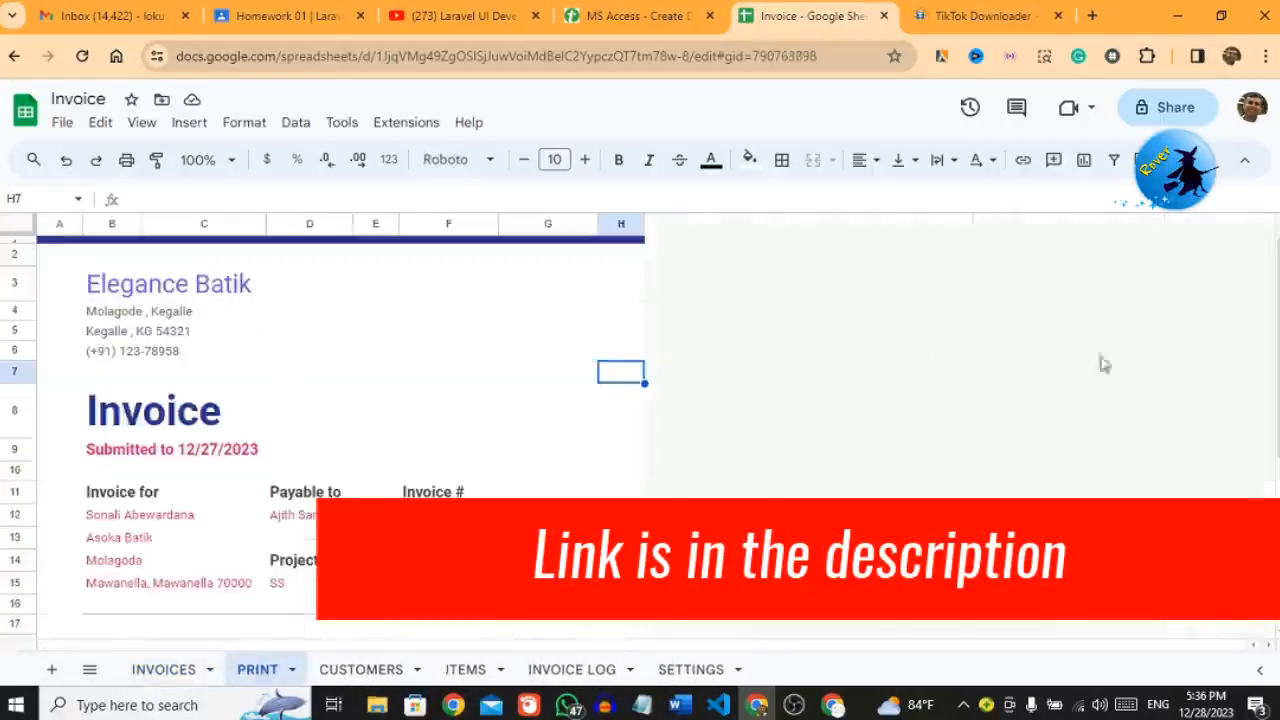
drag(1277, 292, 1277, 383)
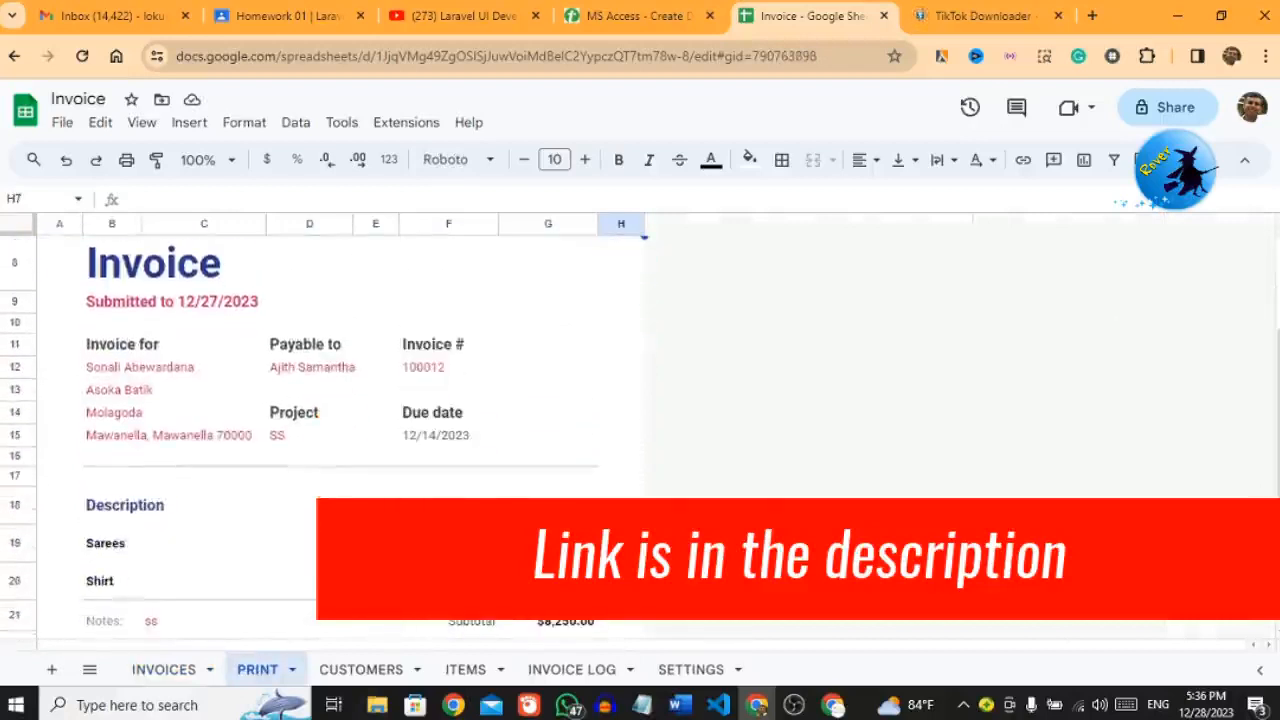
click(152, 679)
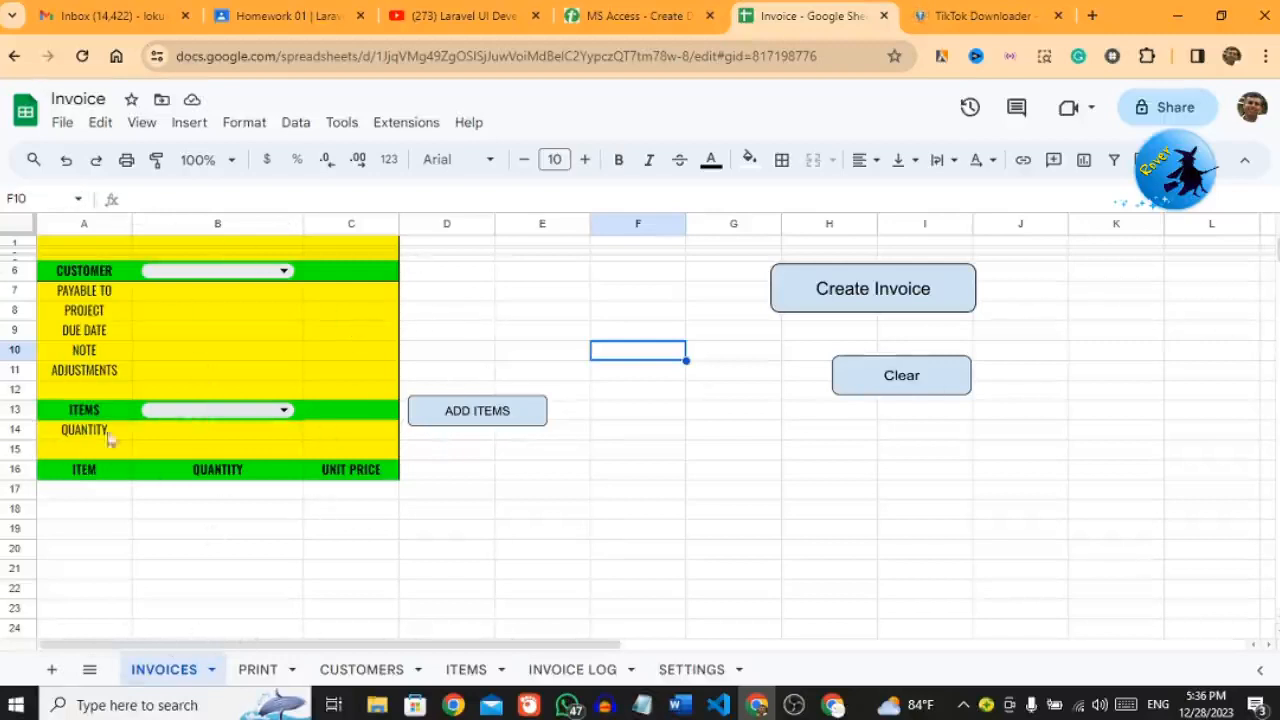
click(336, 668)
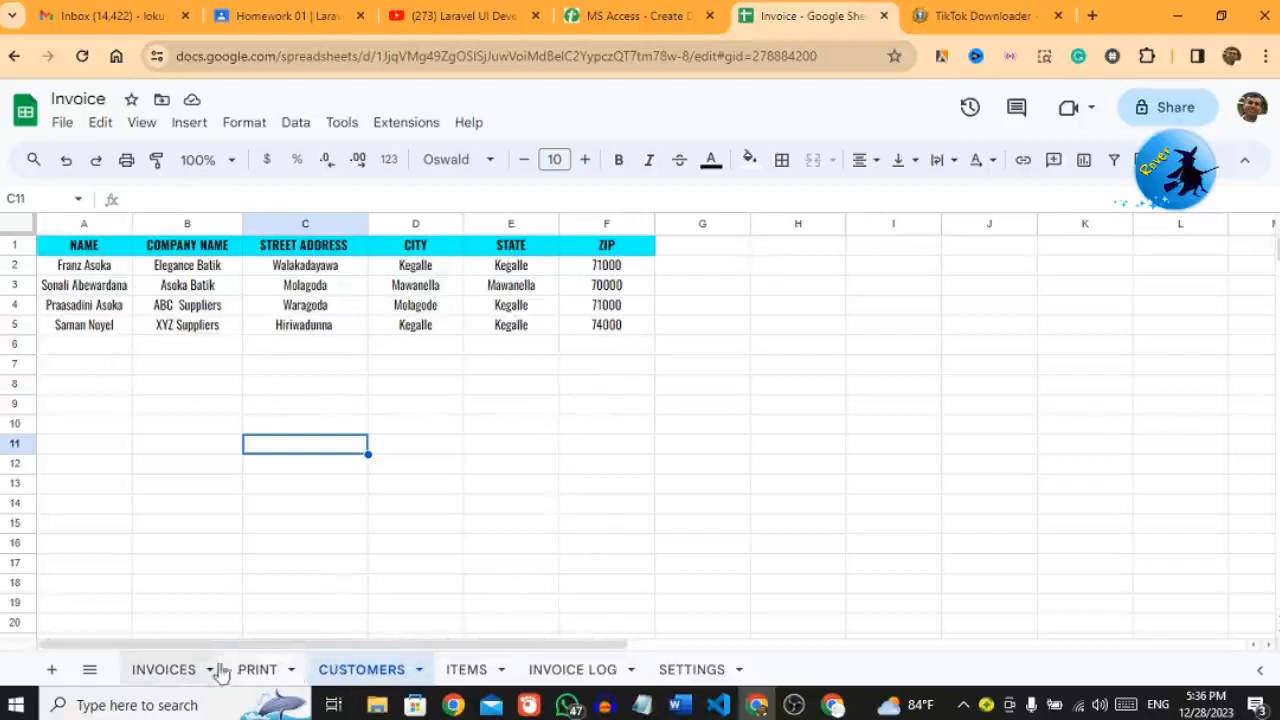
Step: Browse the ITEMS, INVOICE LOG and SETTINGS sheets, then open the INVOICES Customer dropdown in B6
click(181, 675)
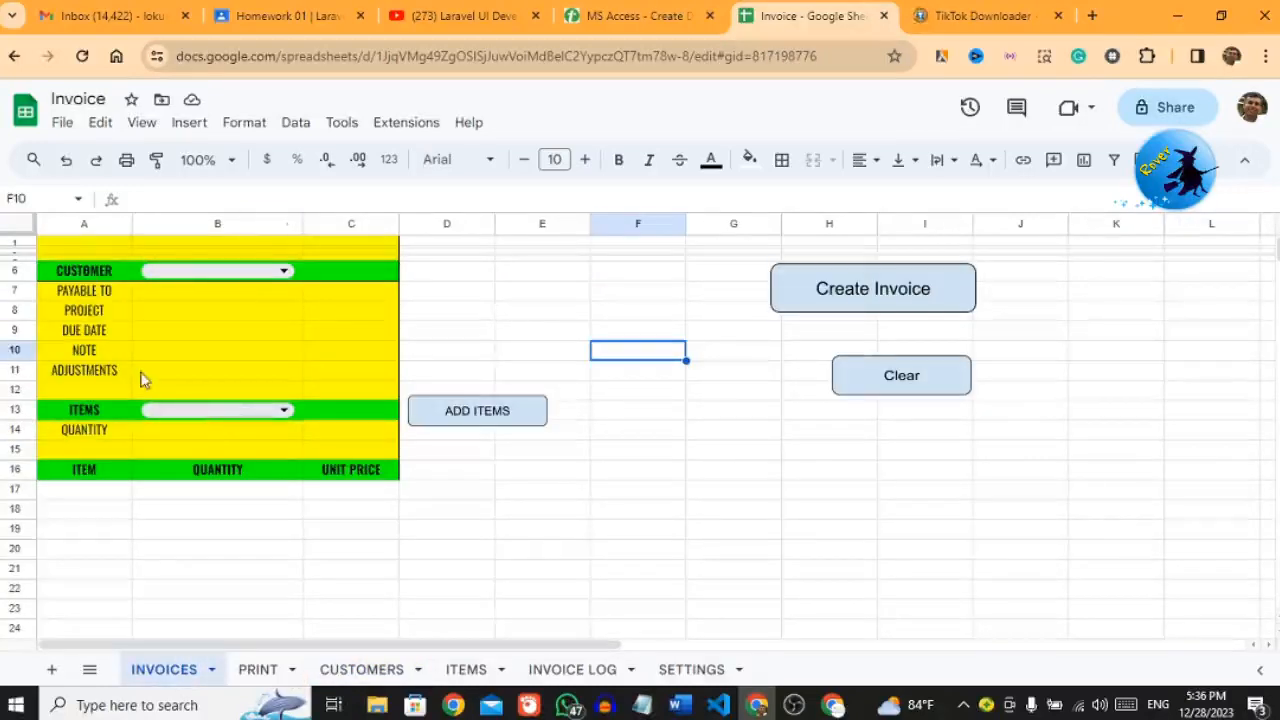
click(468, 677)
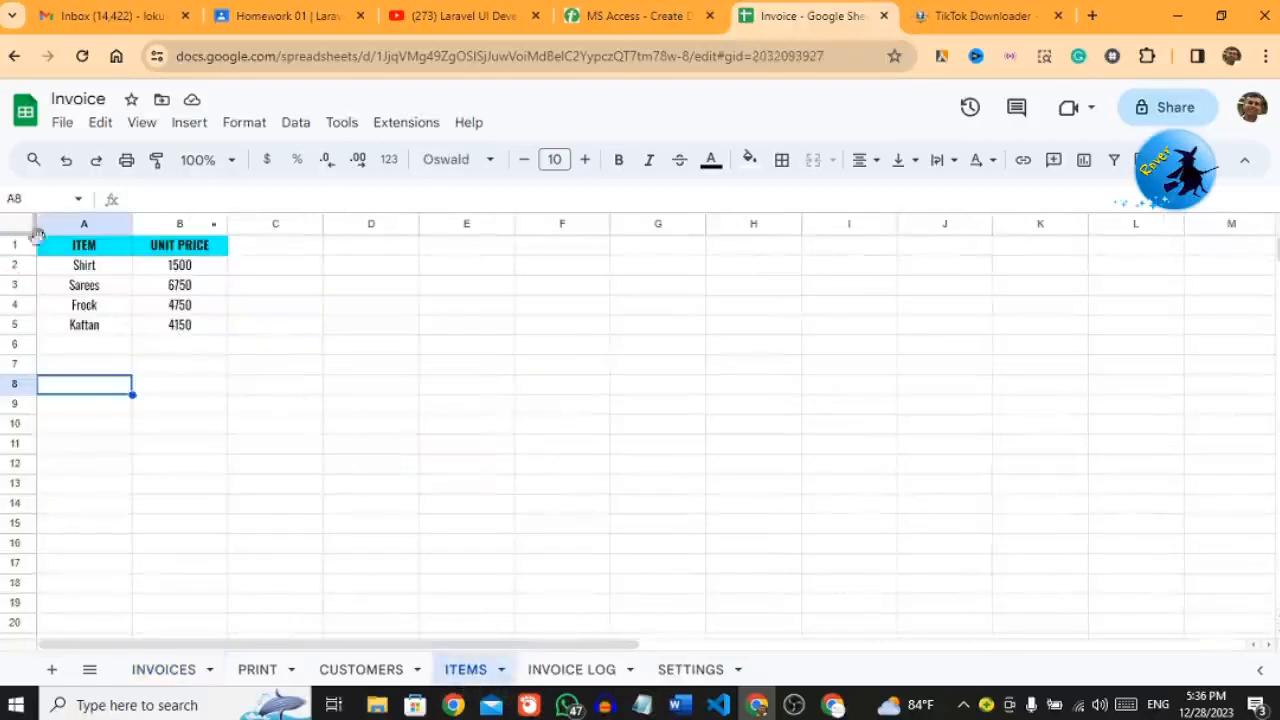
click(567, 670)
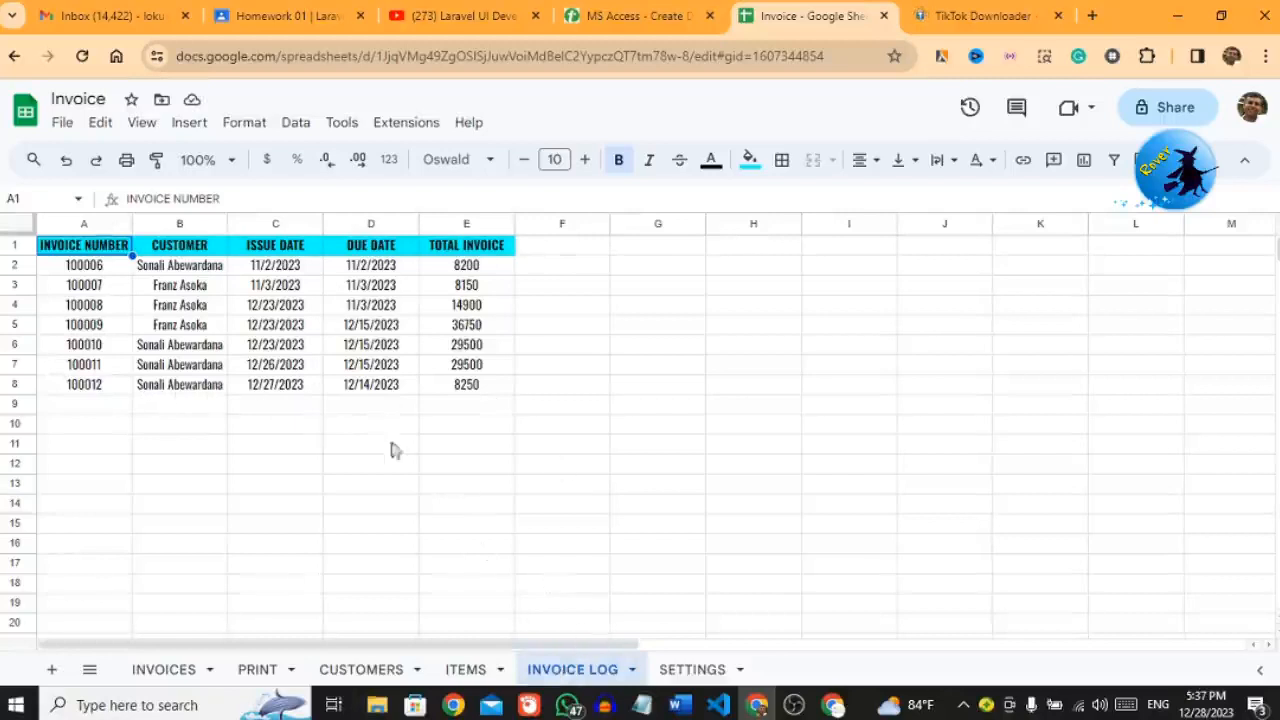
click(677, 675)
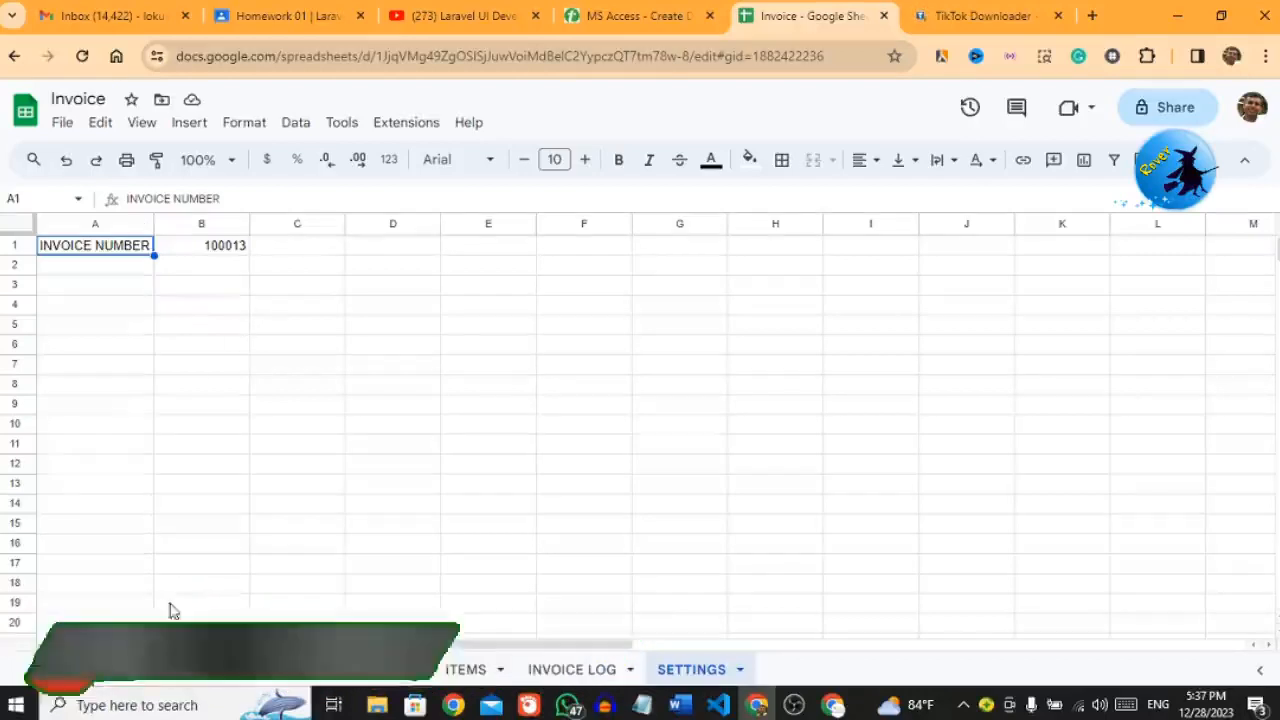
click(154, 667)
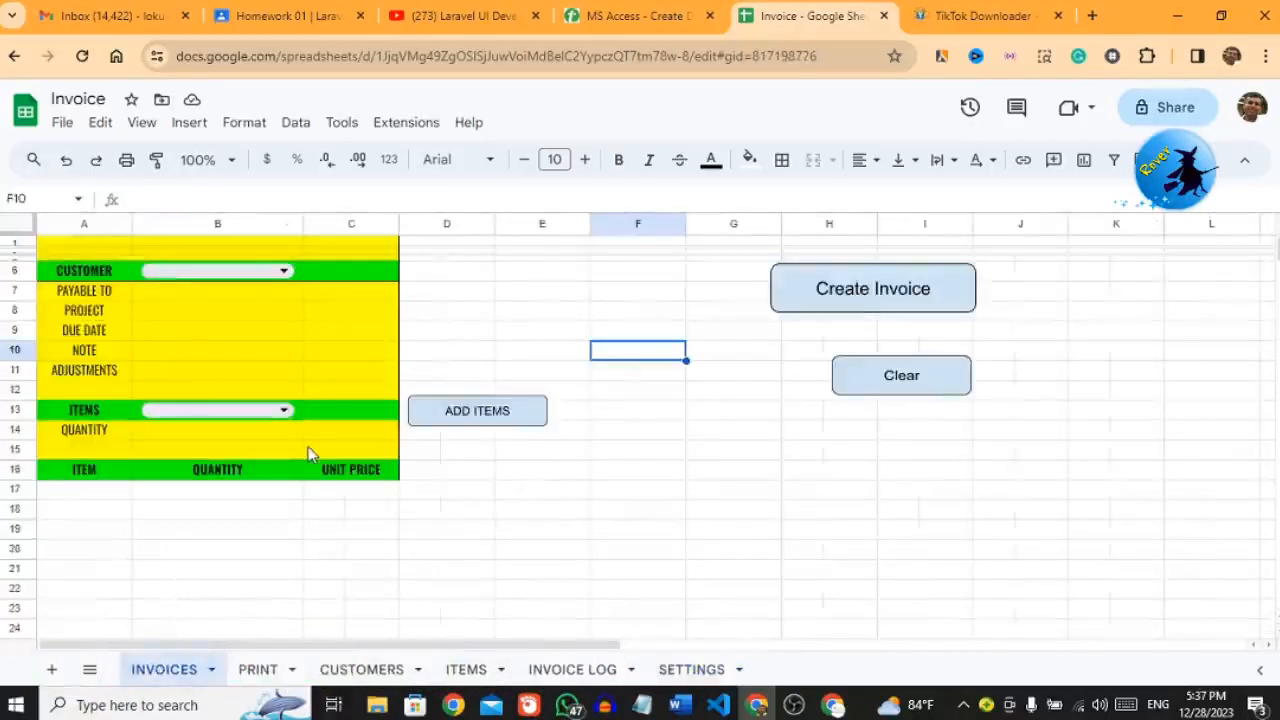
click(284, 274)
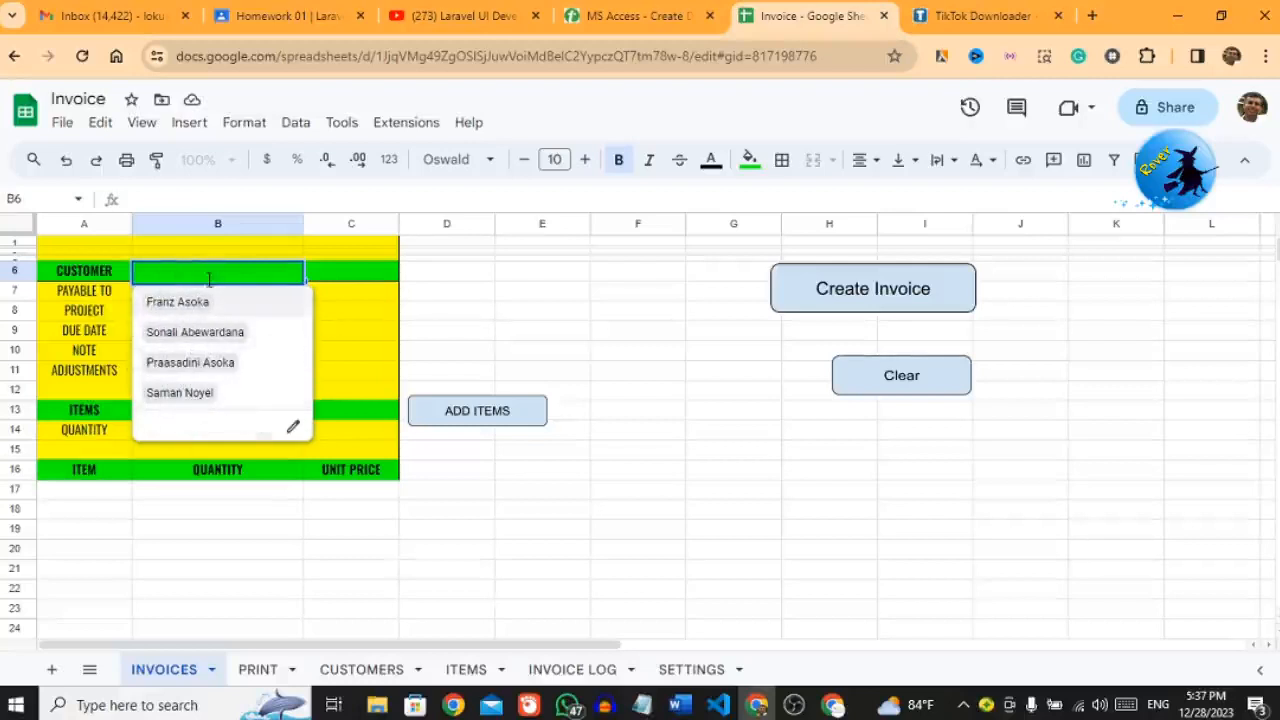
Step: On CUSTOMERS, enter the new customer's name in A6 and company Atith Suppliers in B6
click(374, 679)
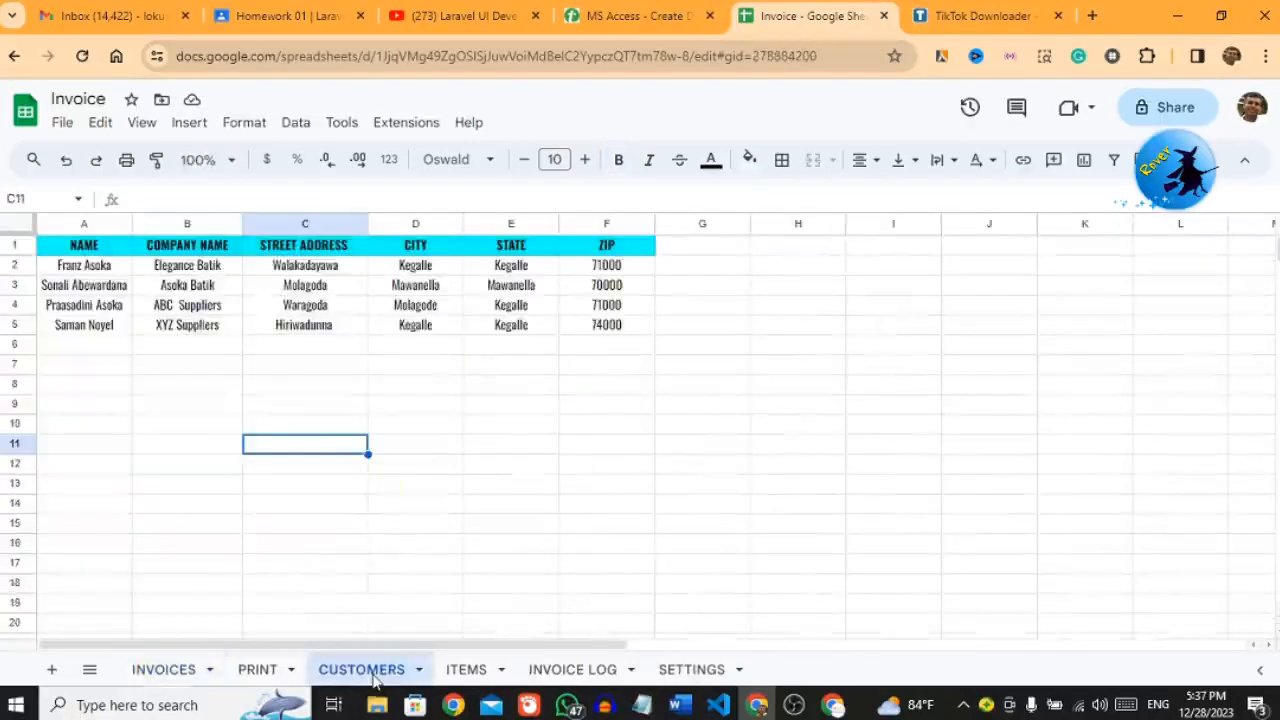
click(80, 350)
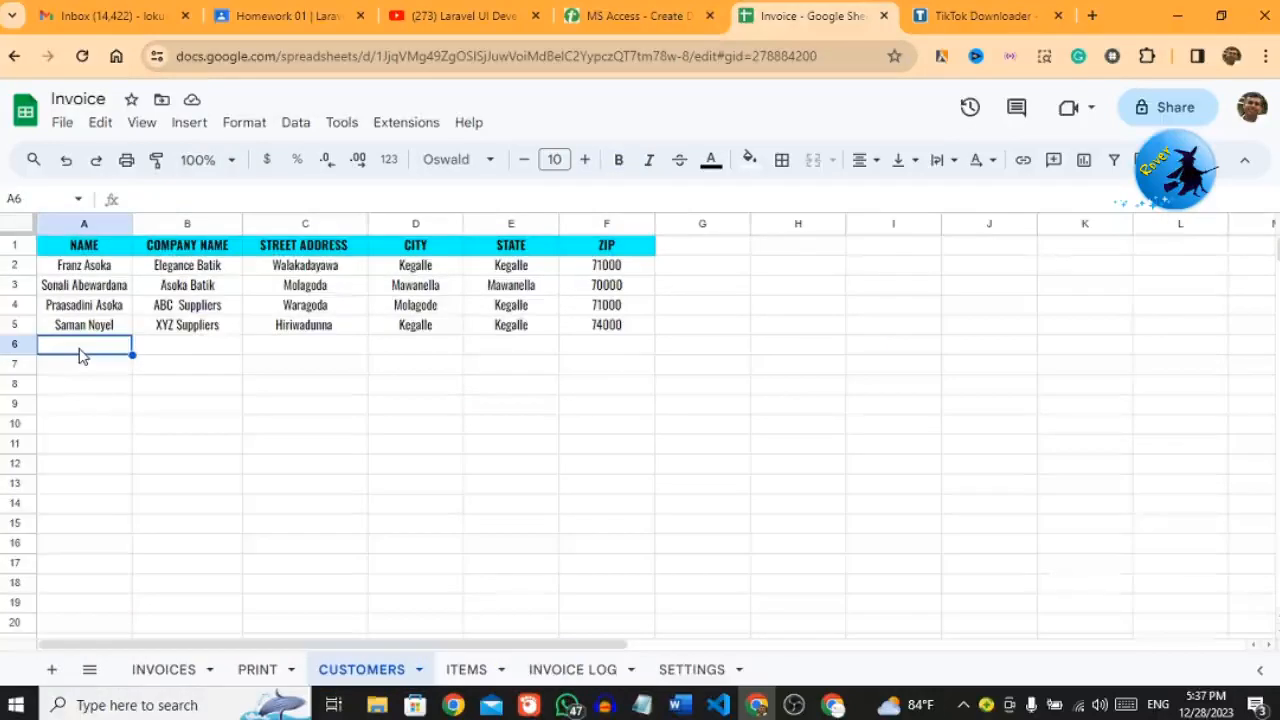
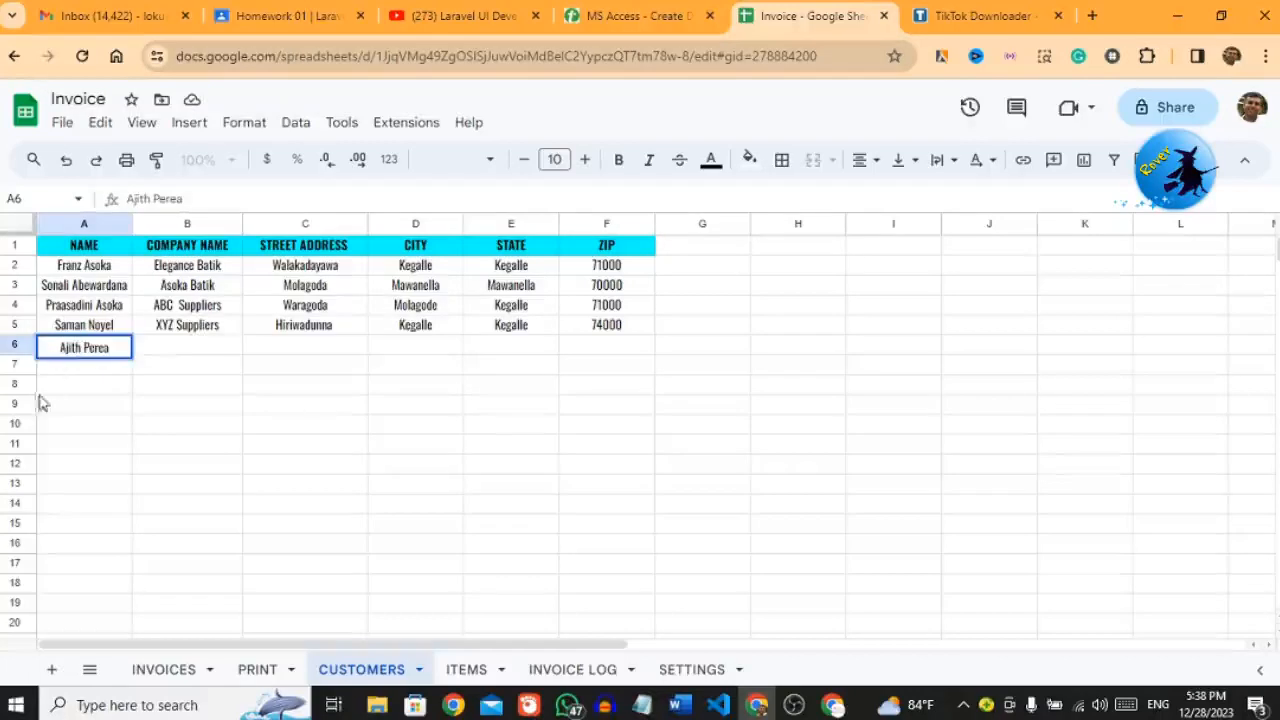
click(180, 350)
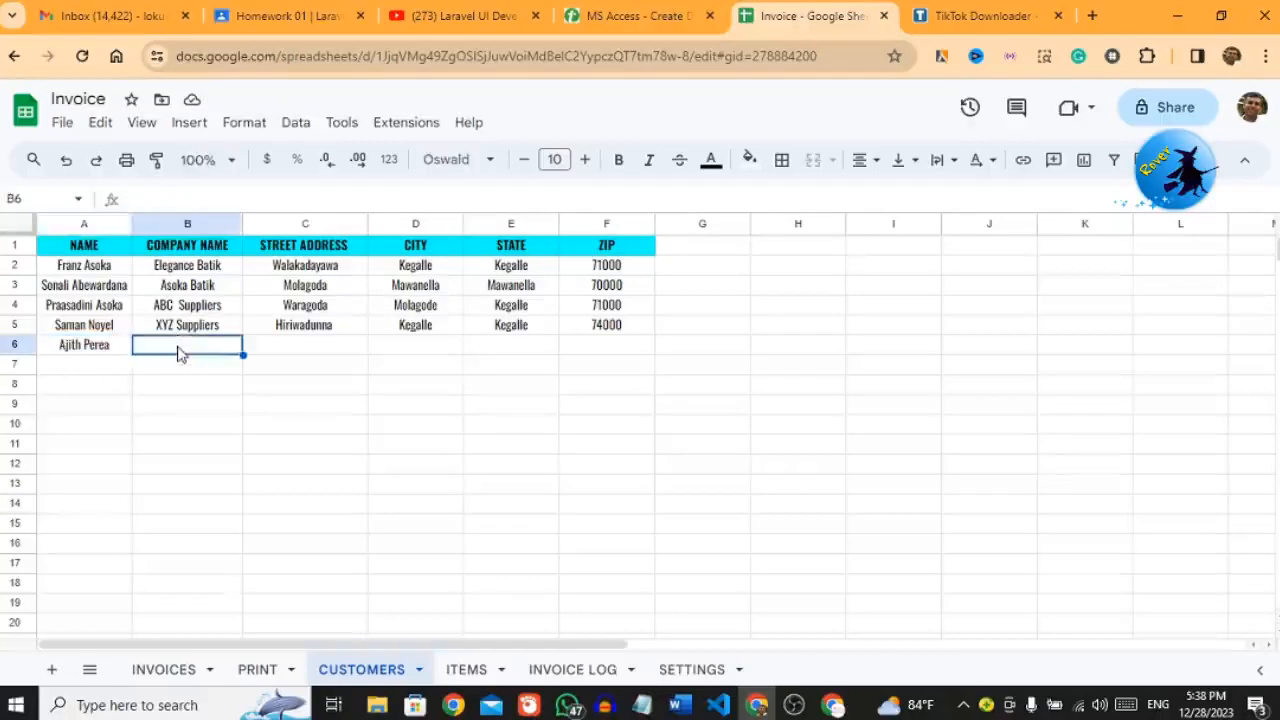
text(At)
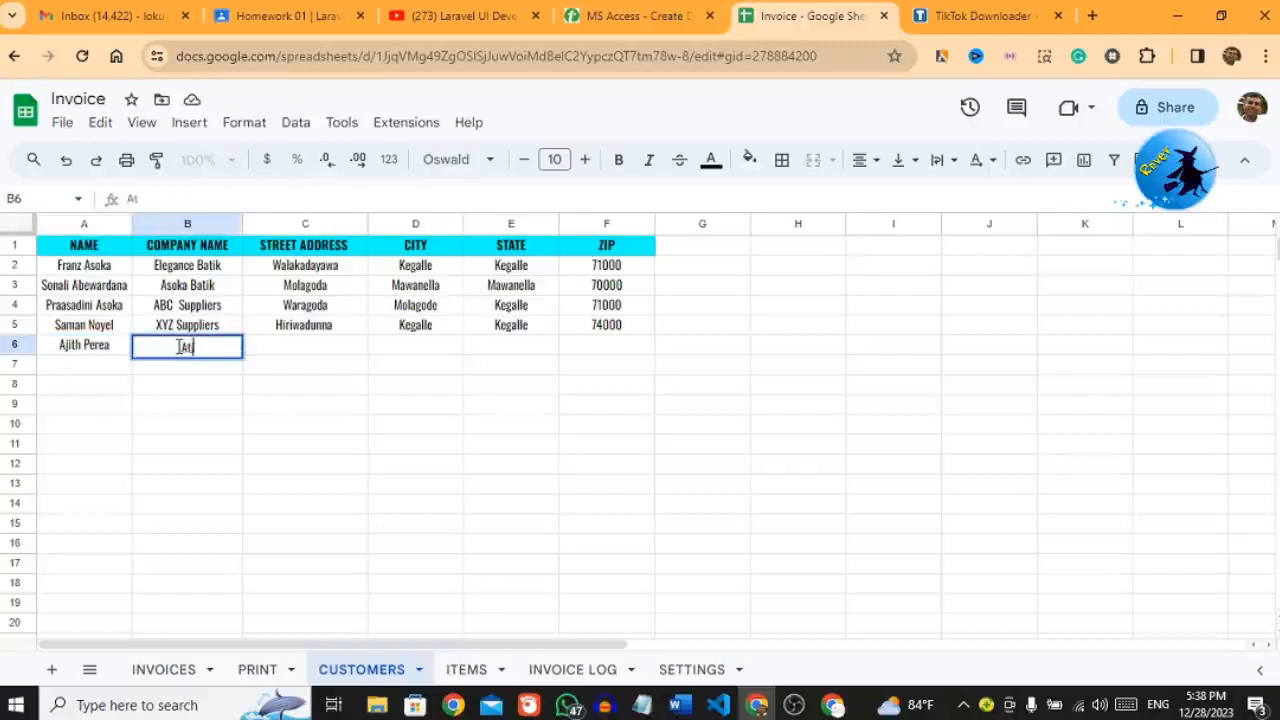
text(ith Suppliers)
click(297, 357)
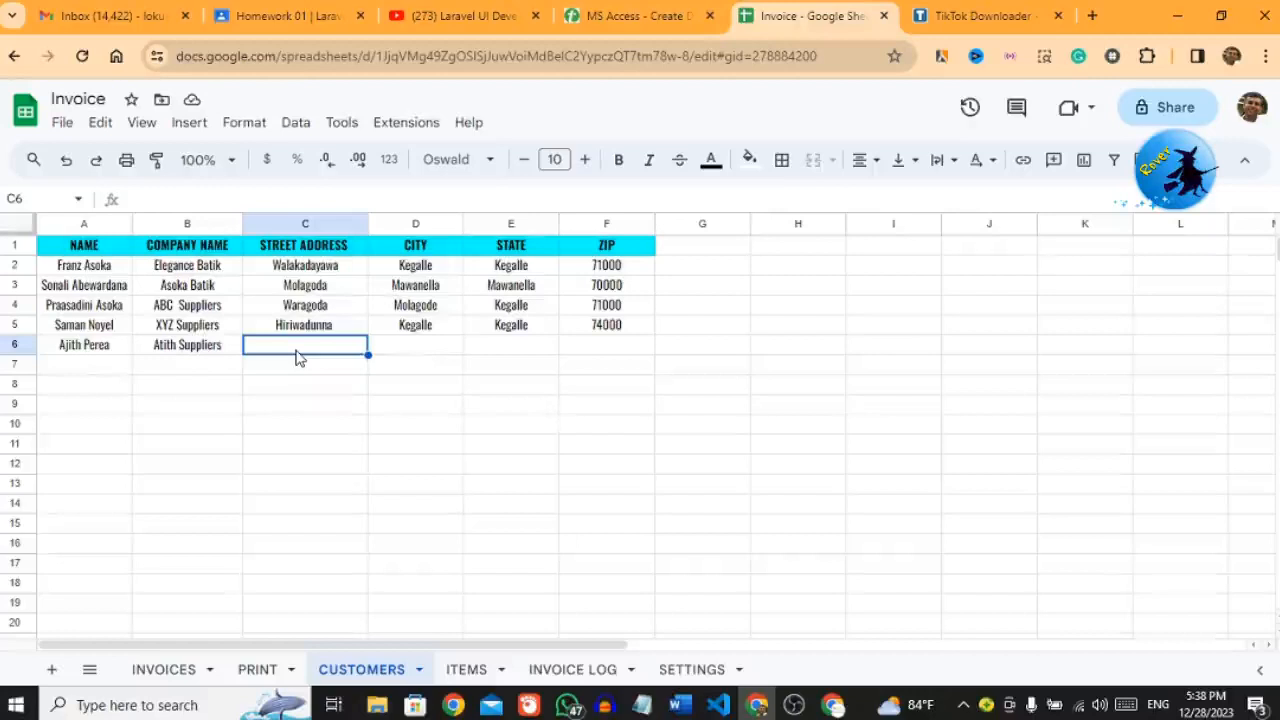
Step: Fill in the customer's street, city, state and ZIP code in C6–F6
text(Kat)
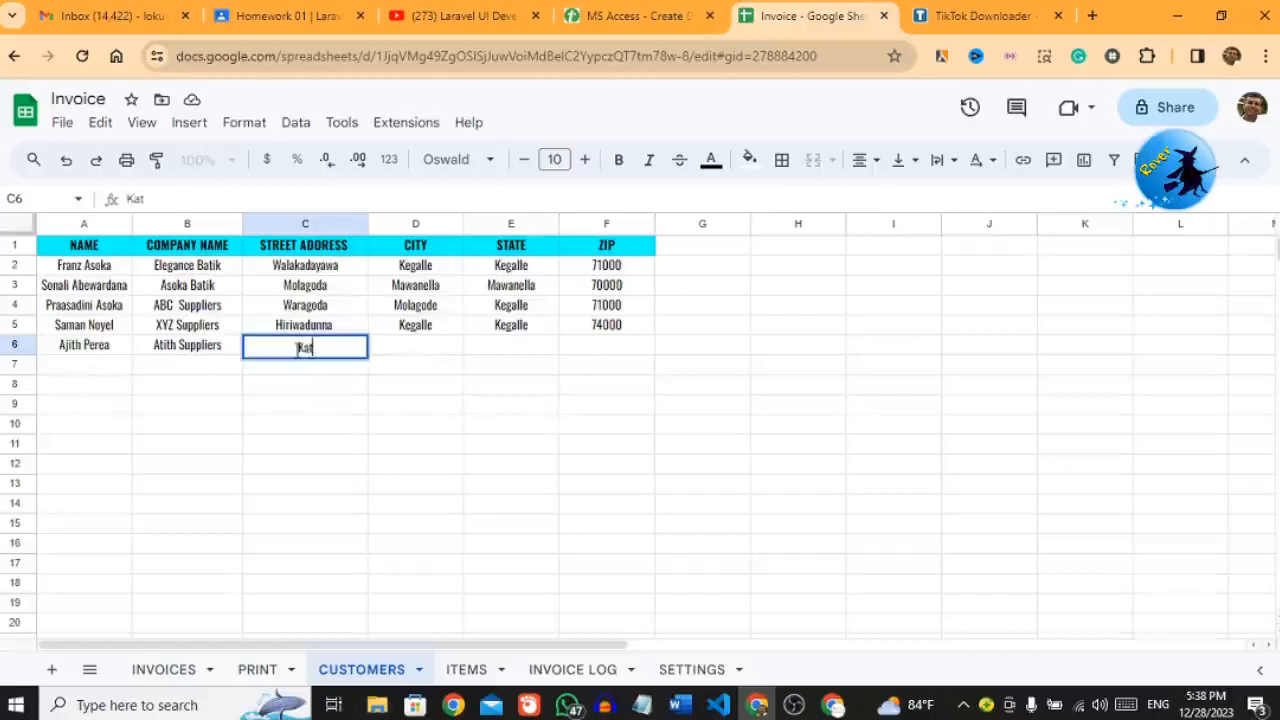
text(ugastota)
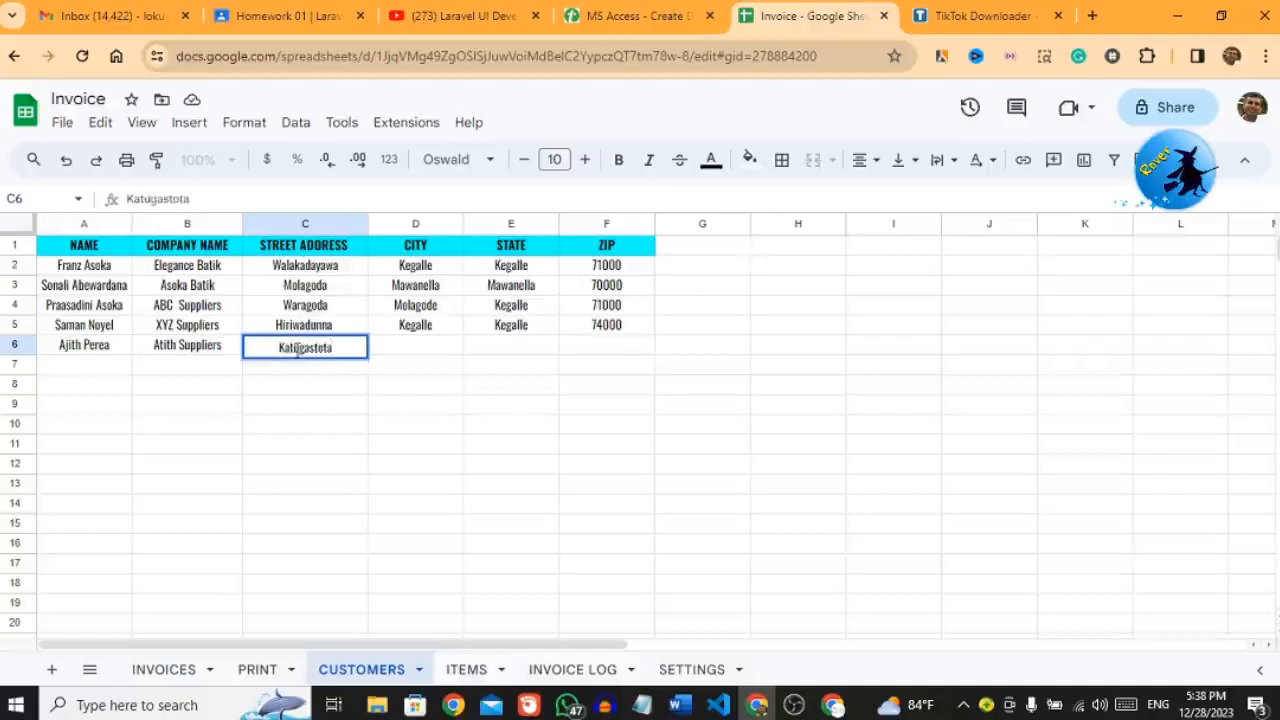
key(Tab)
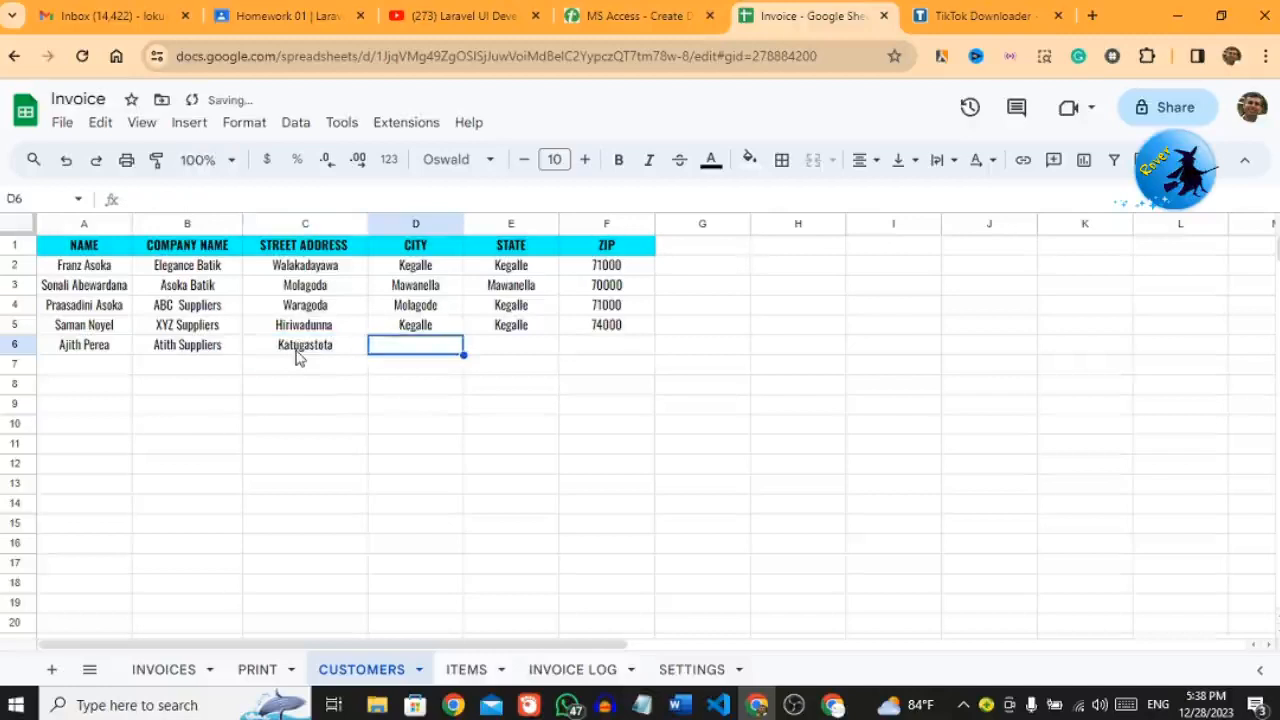
text(Kandy)
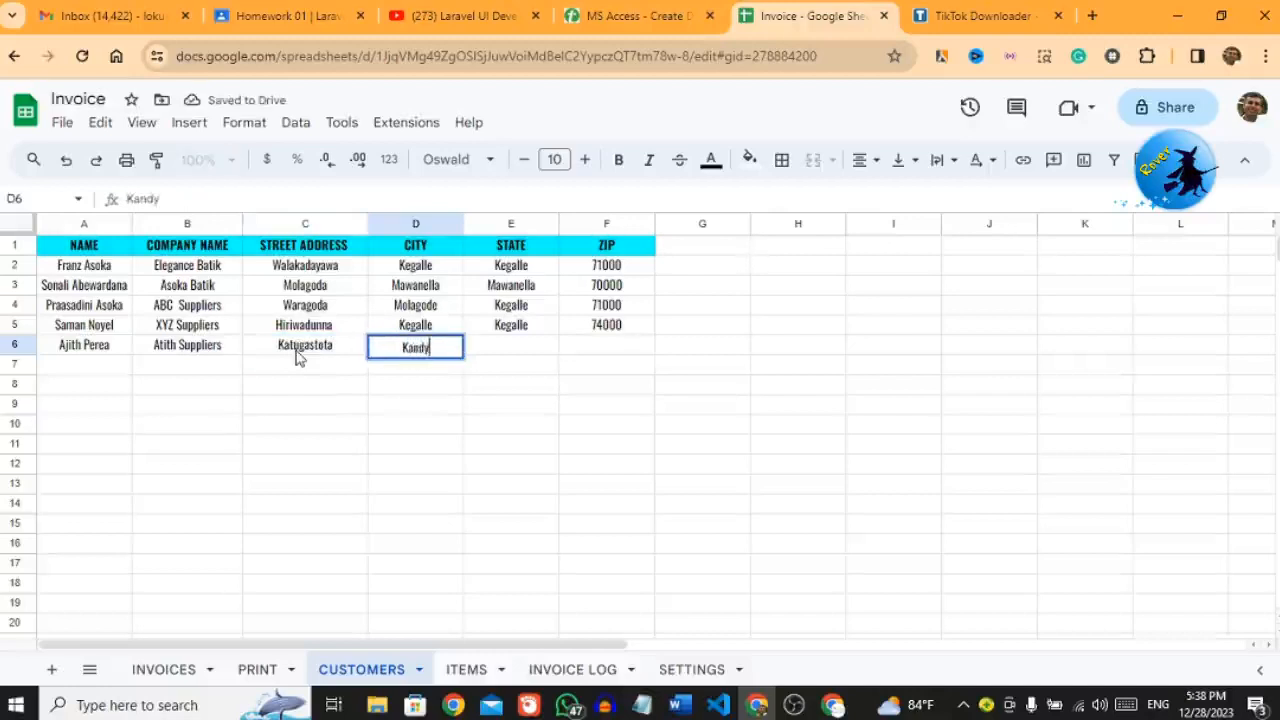
key(Tab)
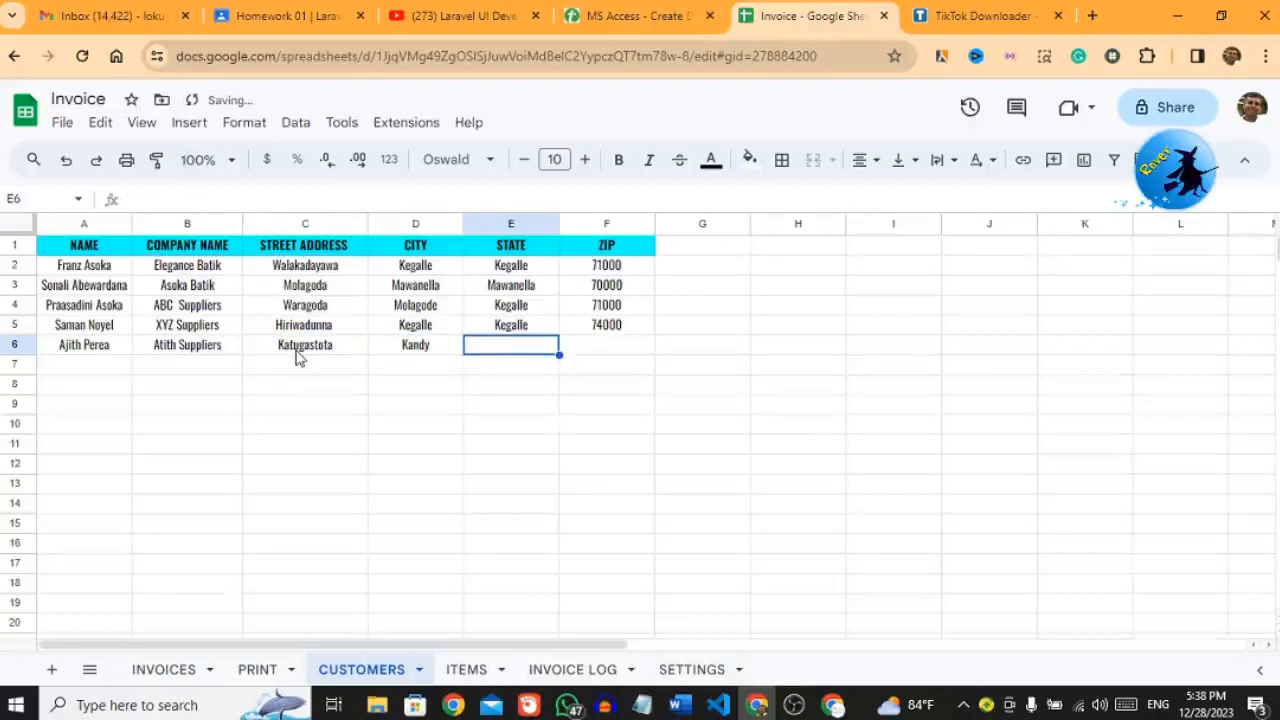
text(Kand)
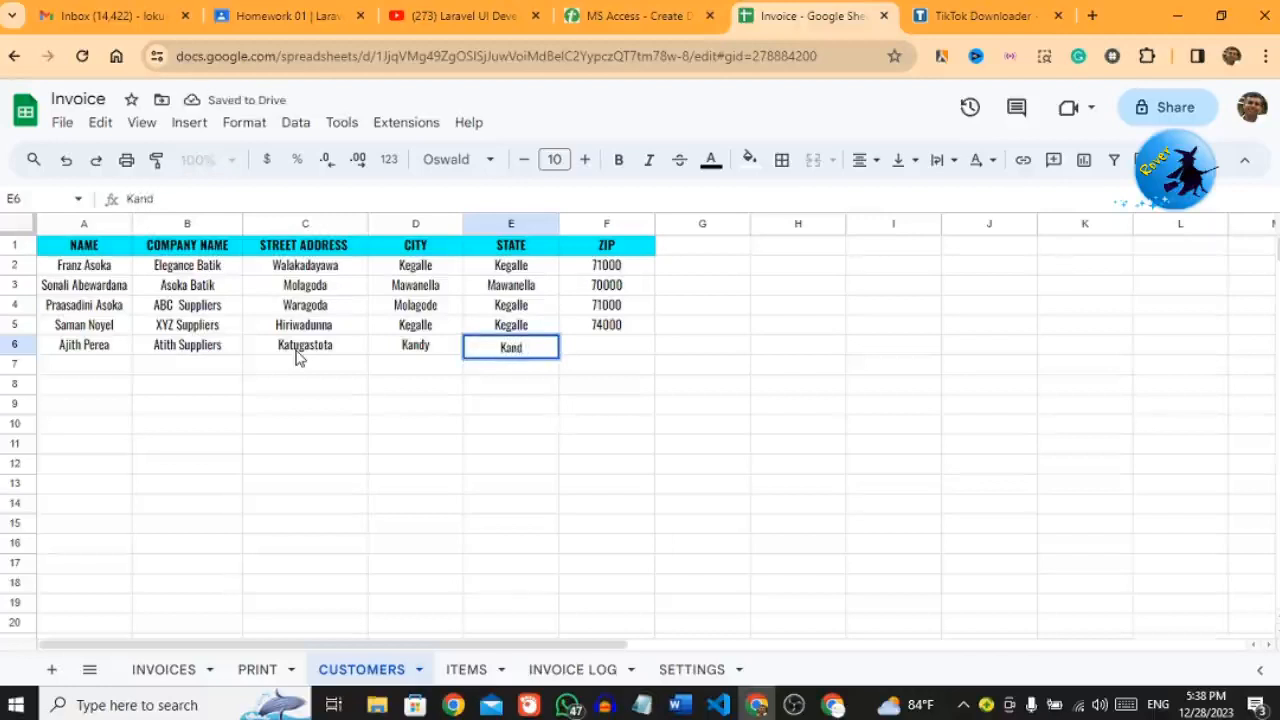
text(y)
key(Tab)
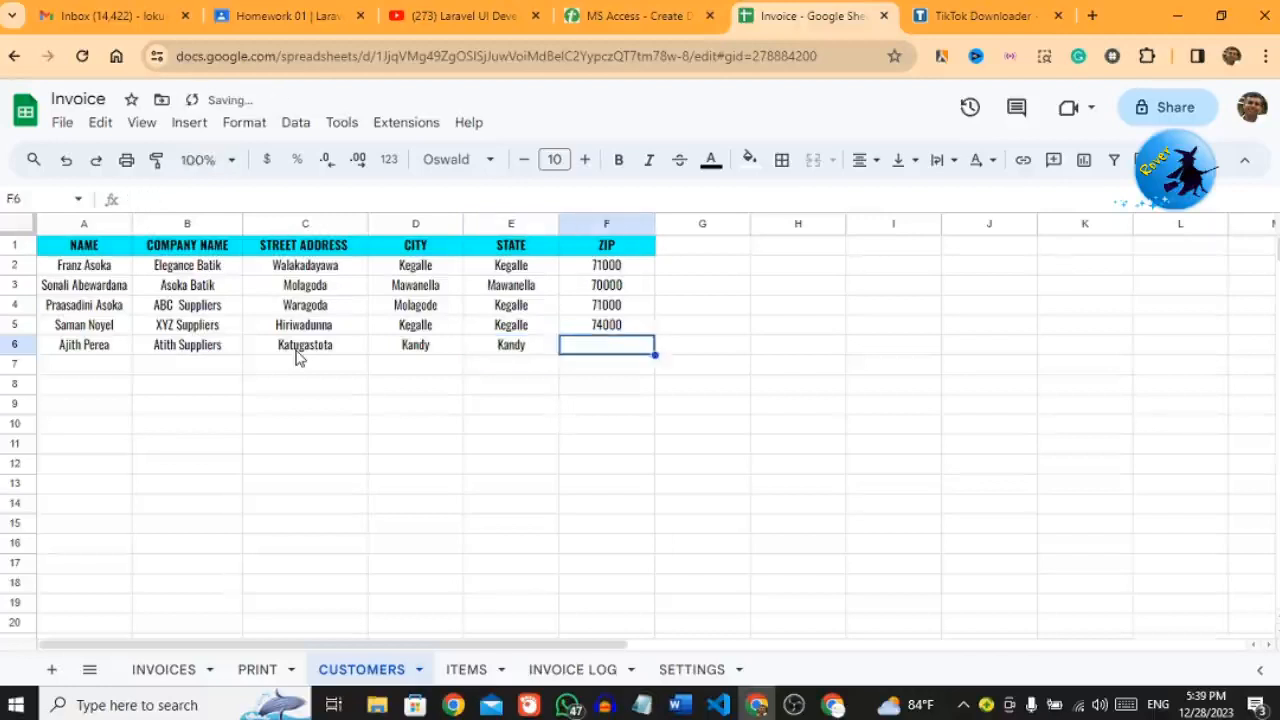
text(4)
key(BackSpace)
text(75000)
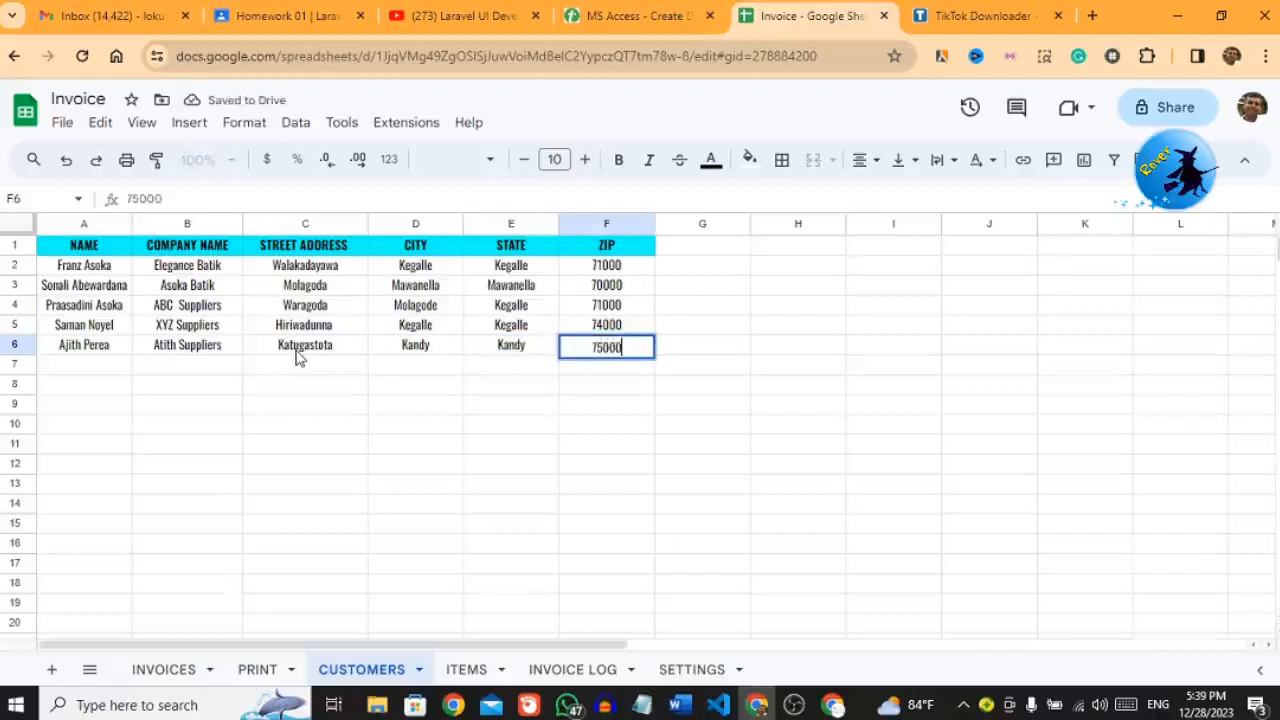
key(Return)
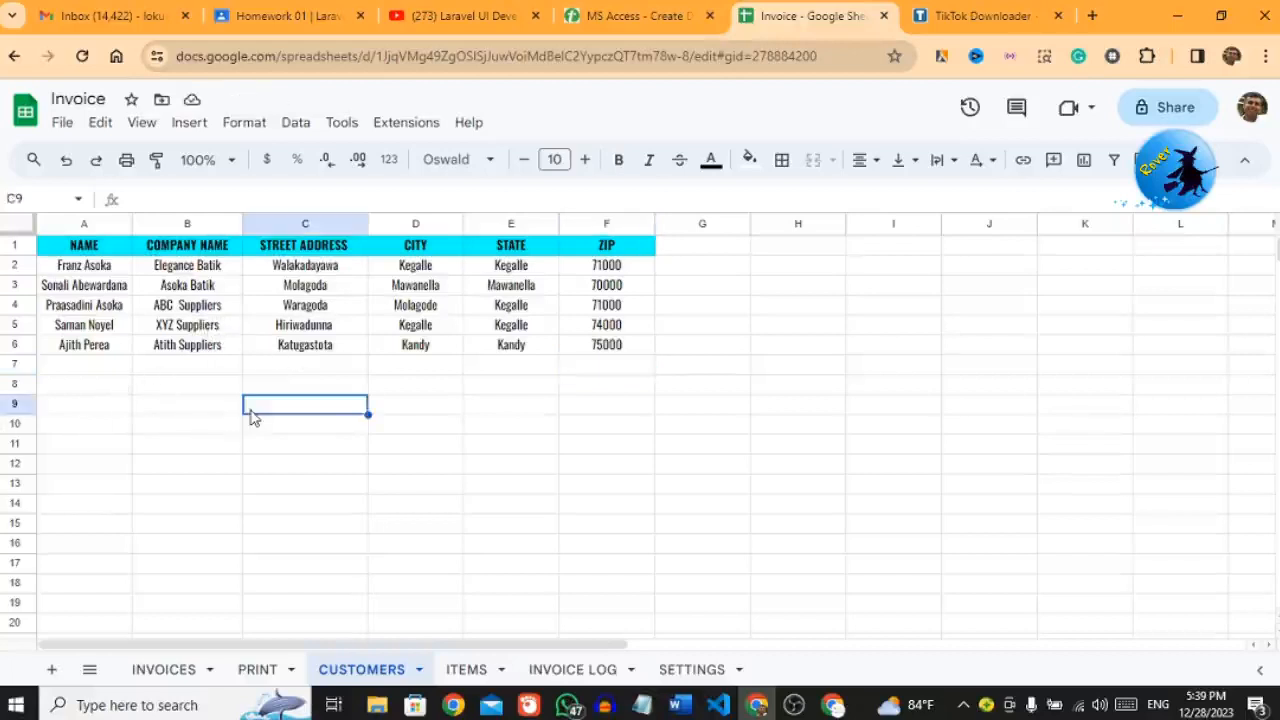
Step: On the INVOICES form, choose the newly added customer in the Customer dropdown
click(166, 670)
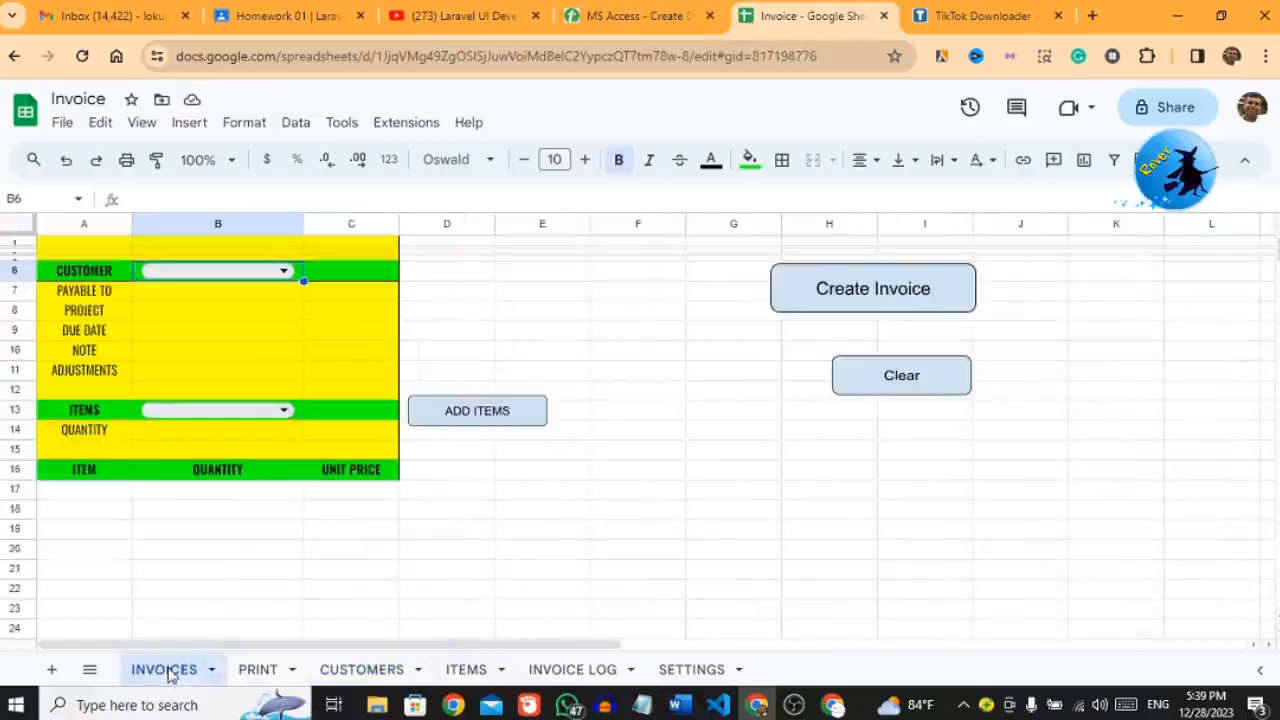
click(478, 290)
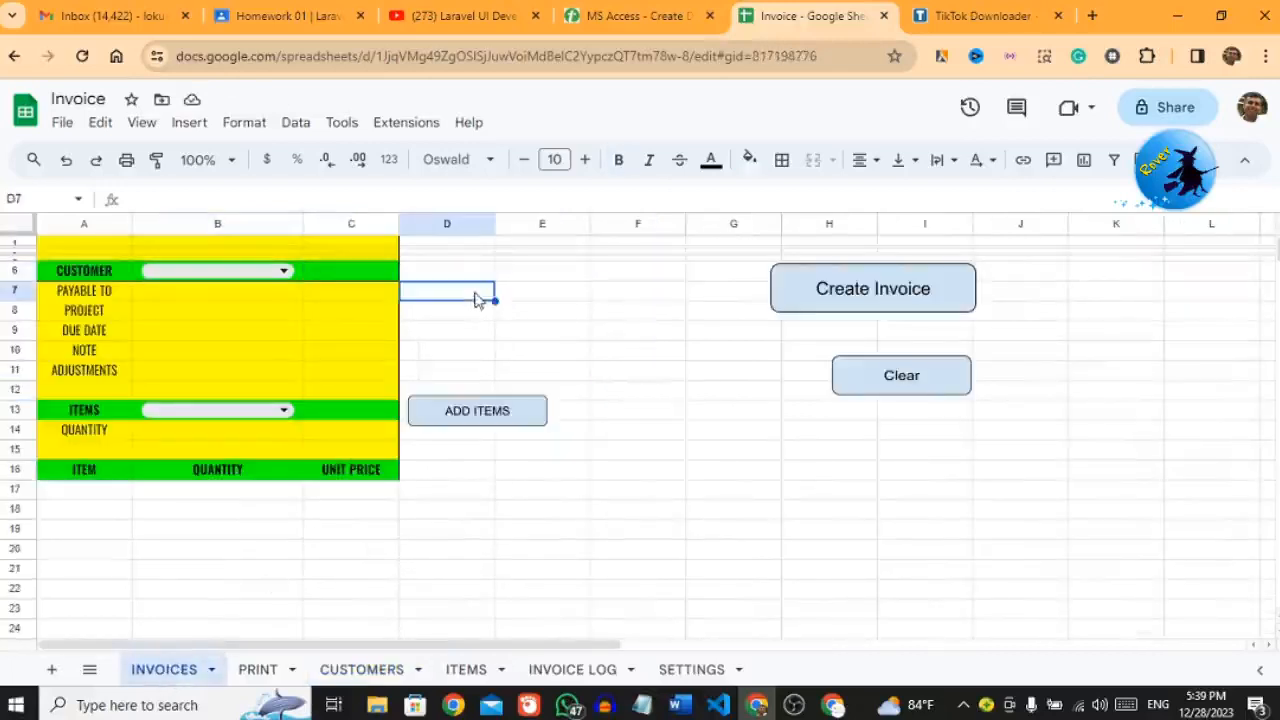
click(284, 272)
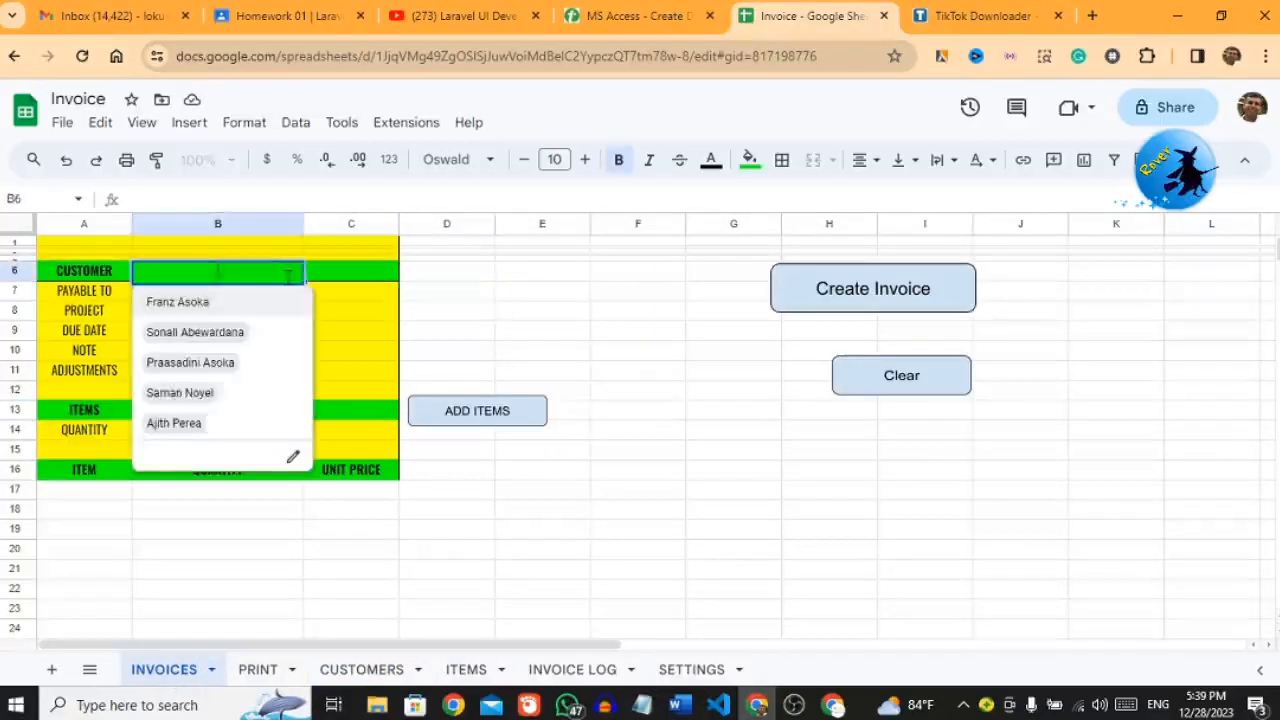
click(196, 425)
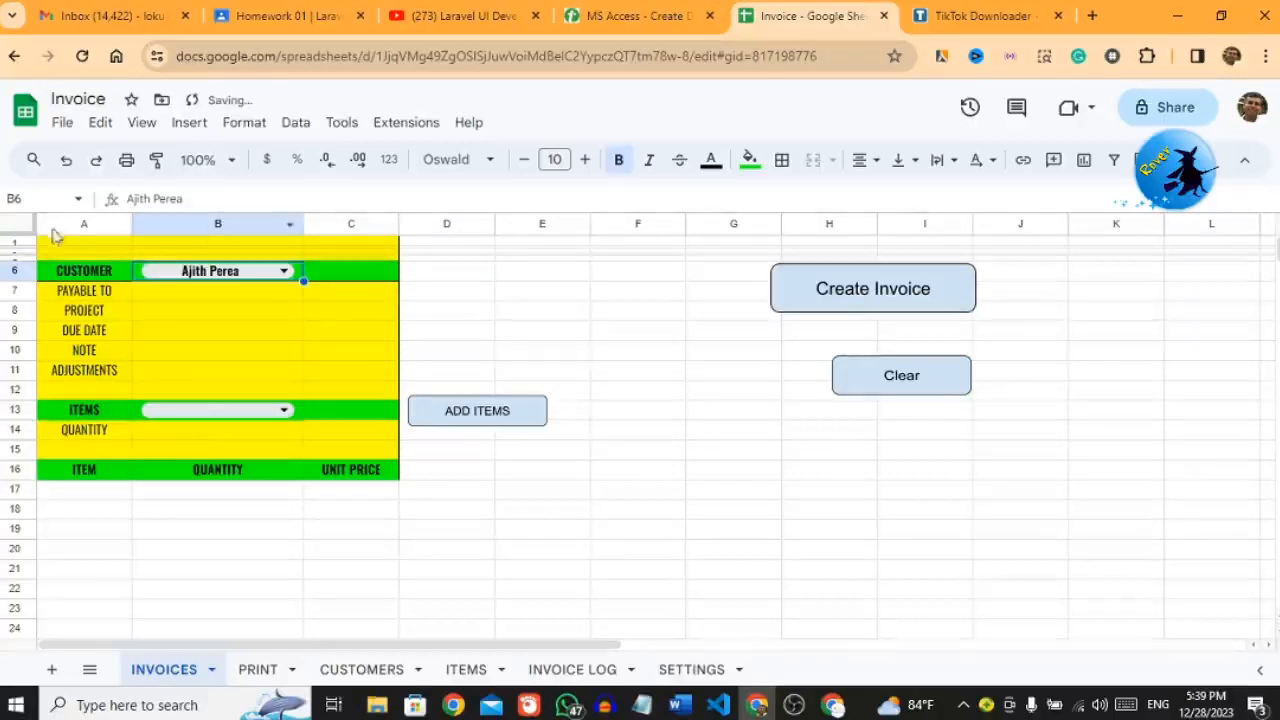
Step: Enter the payee's name under PAYABLE TO and set PROJECT to Test
click(176, 300)
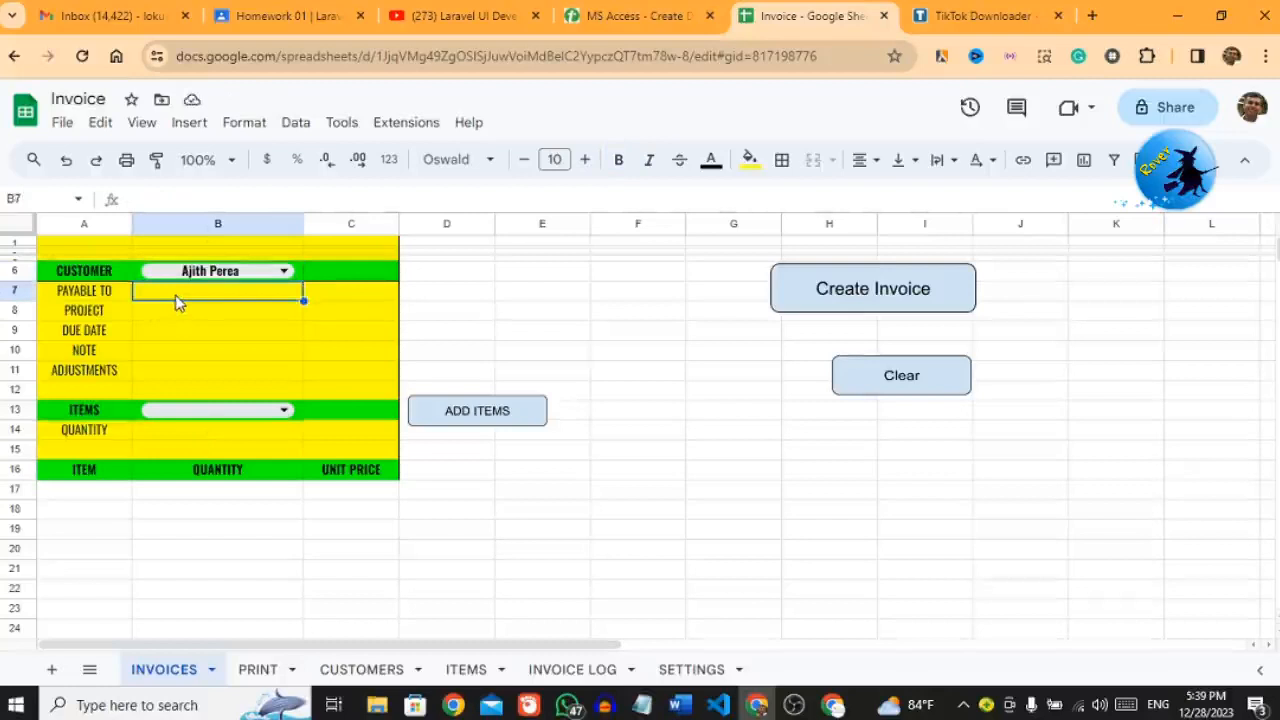
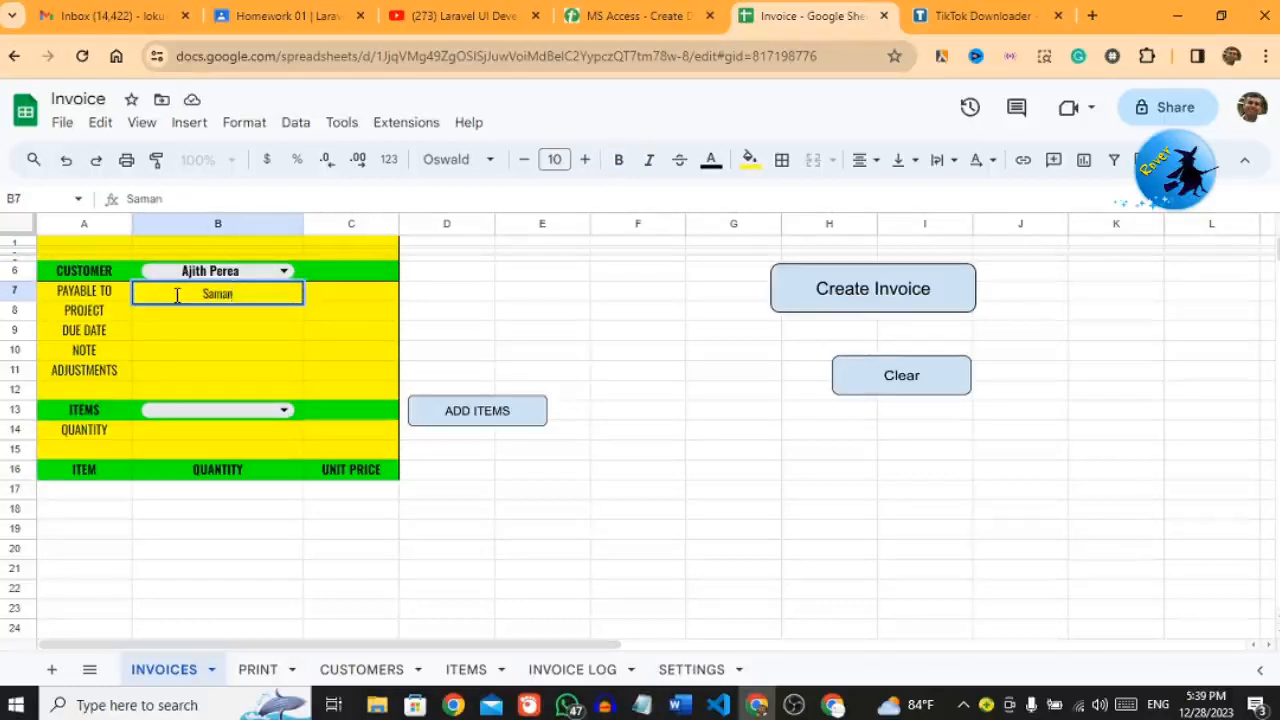
click(183, 322)
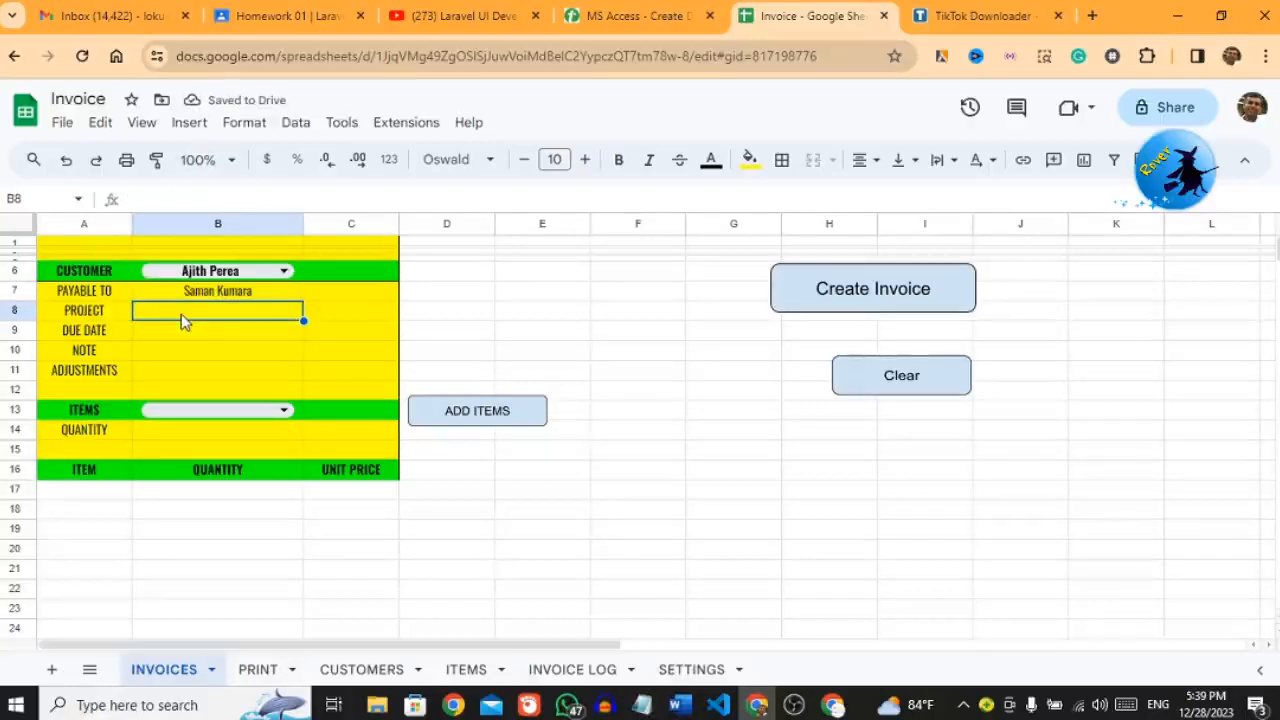
text(Te)
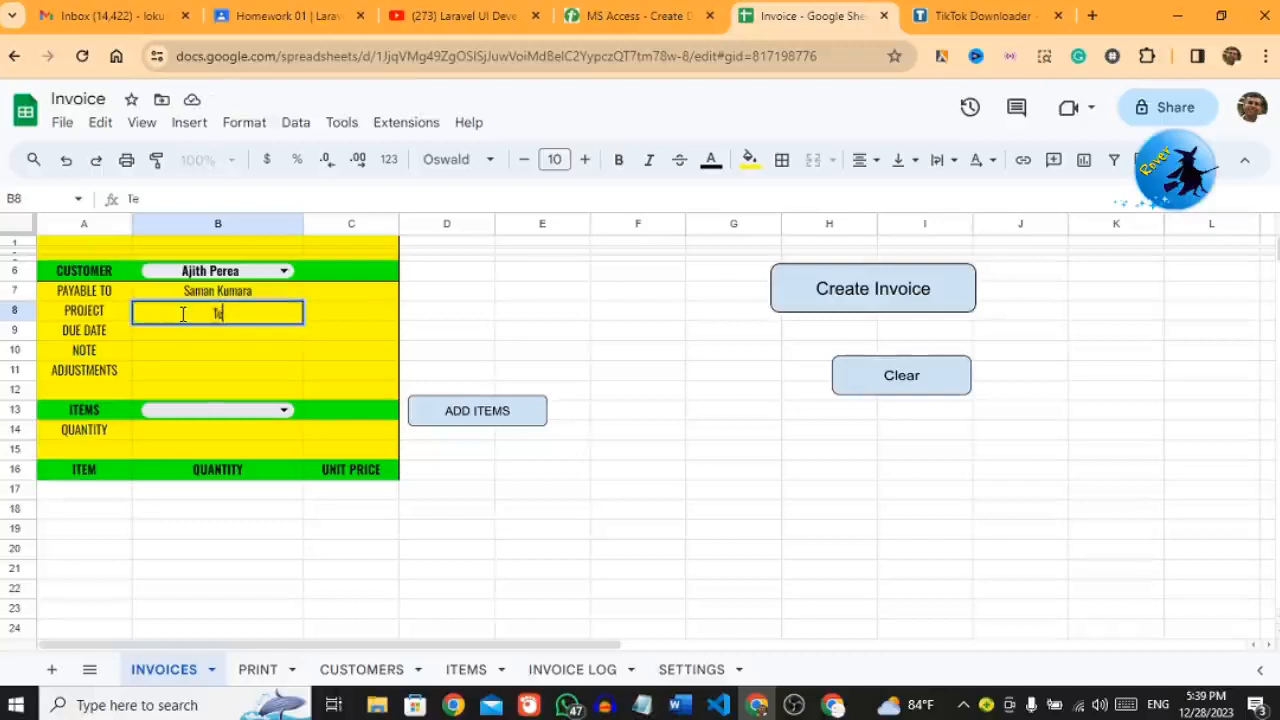
text(st)
click(160, 340)
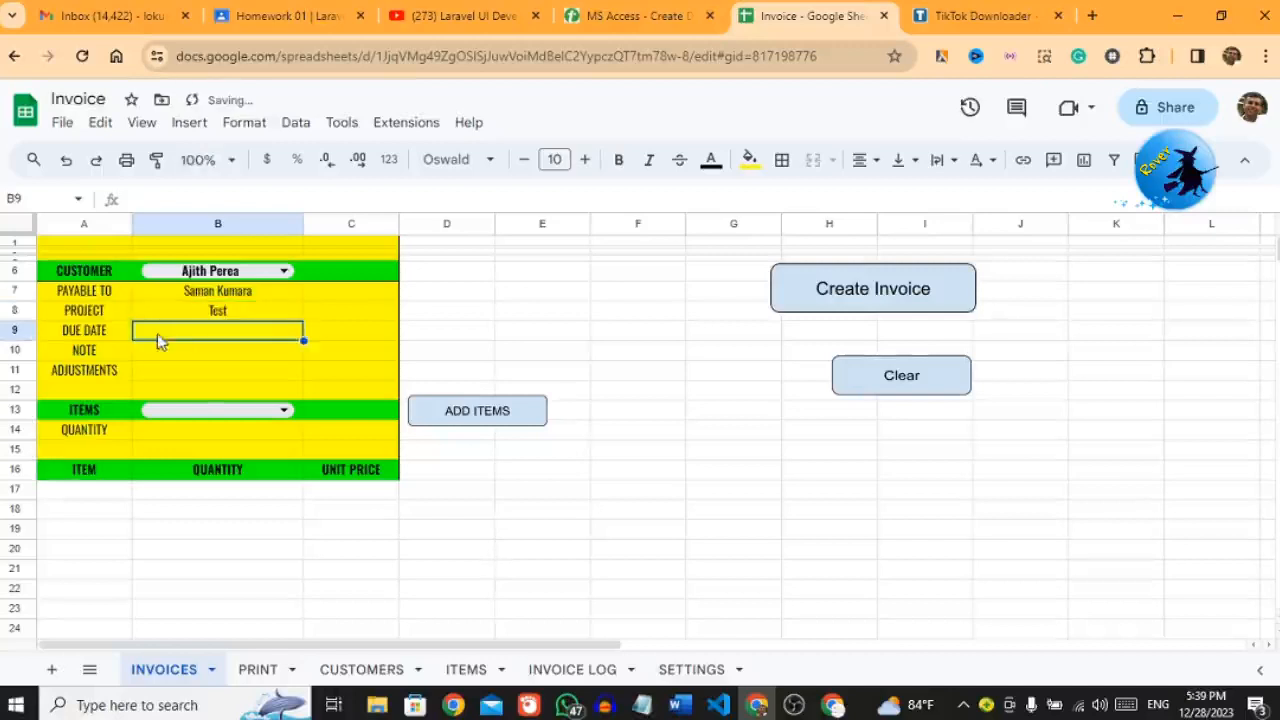
Step: Set the invoice due date to 1/31/2024 using the date picker
double_click(271, 340)
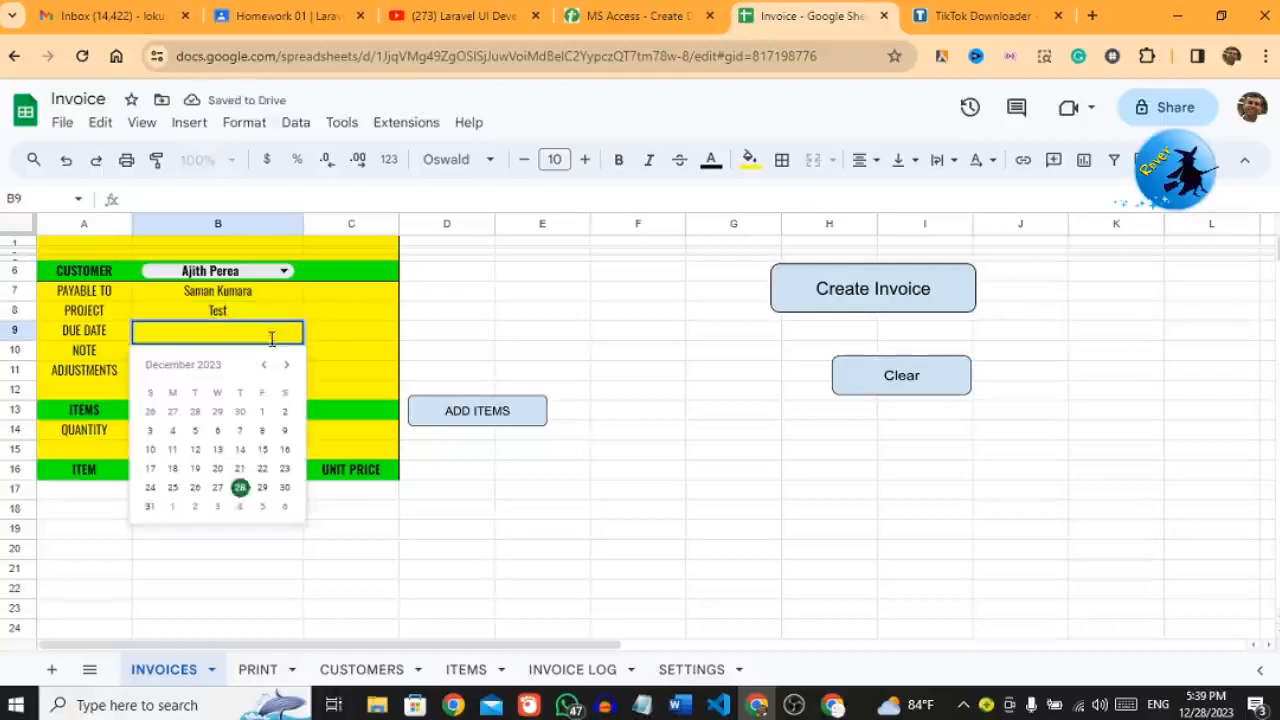
click(287, 368)
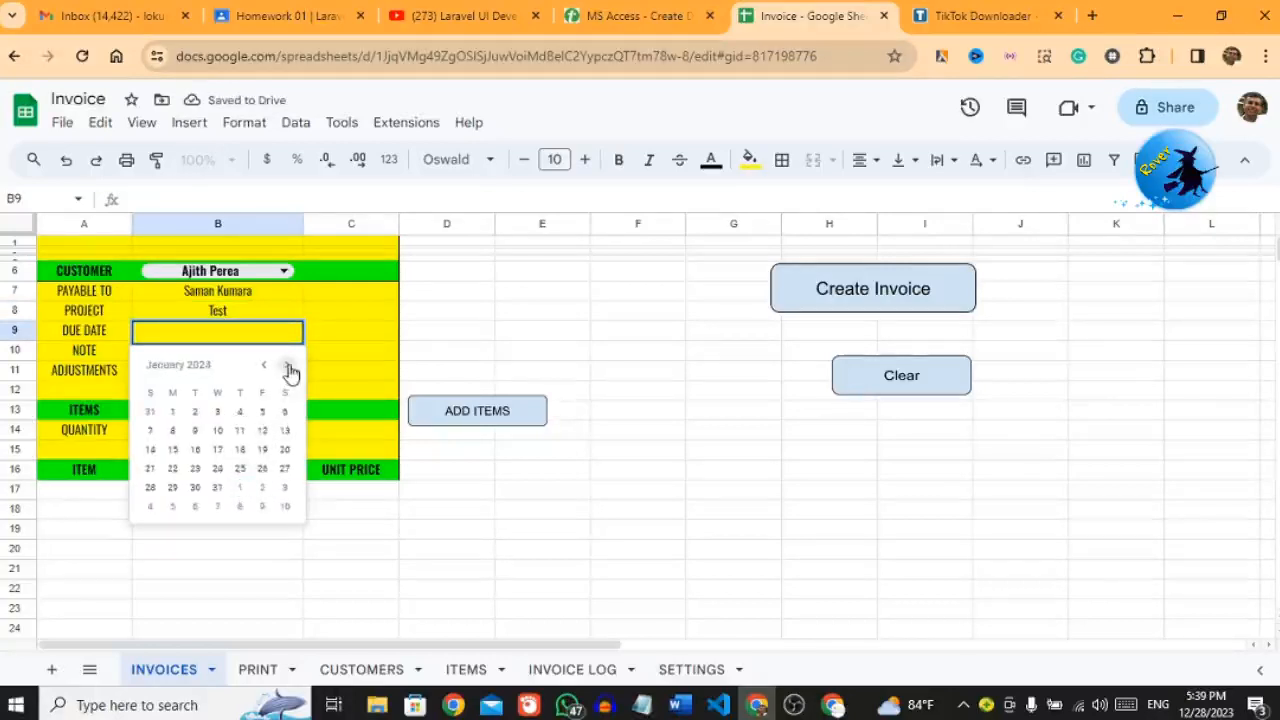
click(218, 488)
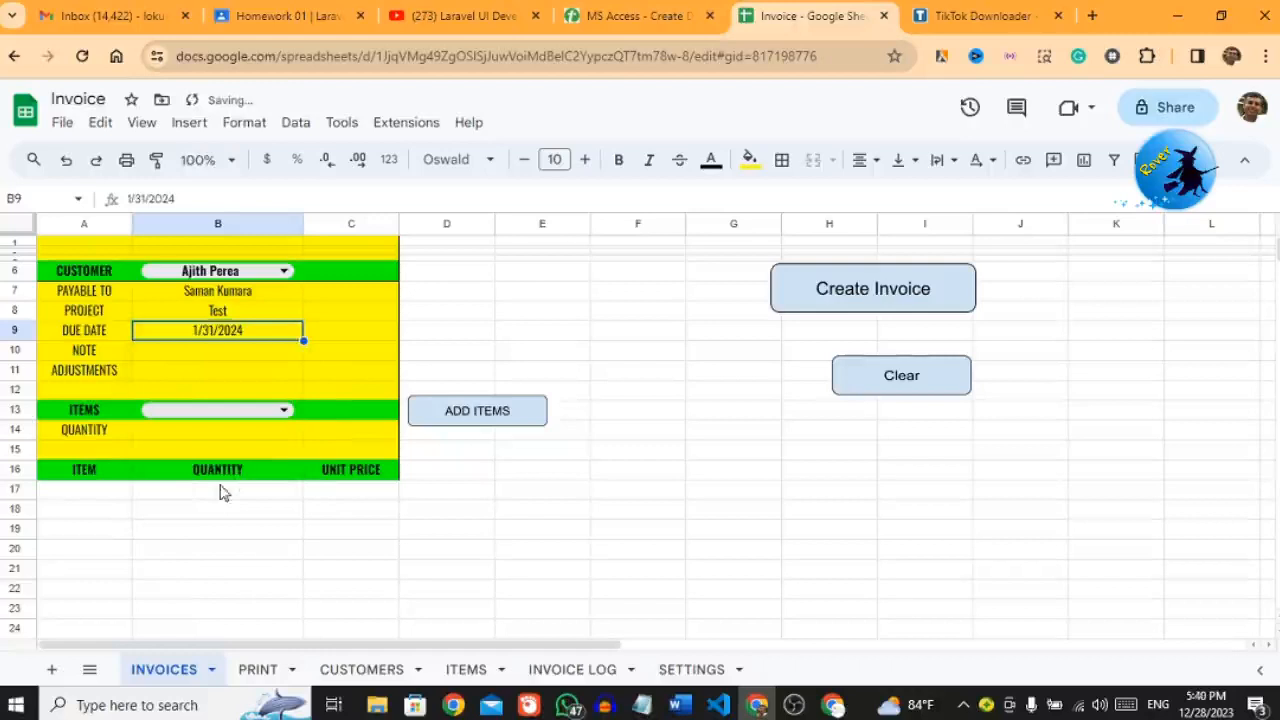
Step: Try entering a note 'T' and an adjustment of 500 on the form
click(168, 358)
text(Test)
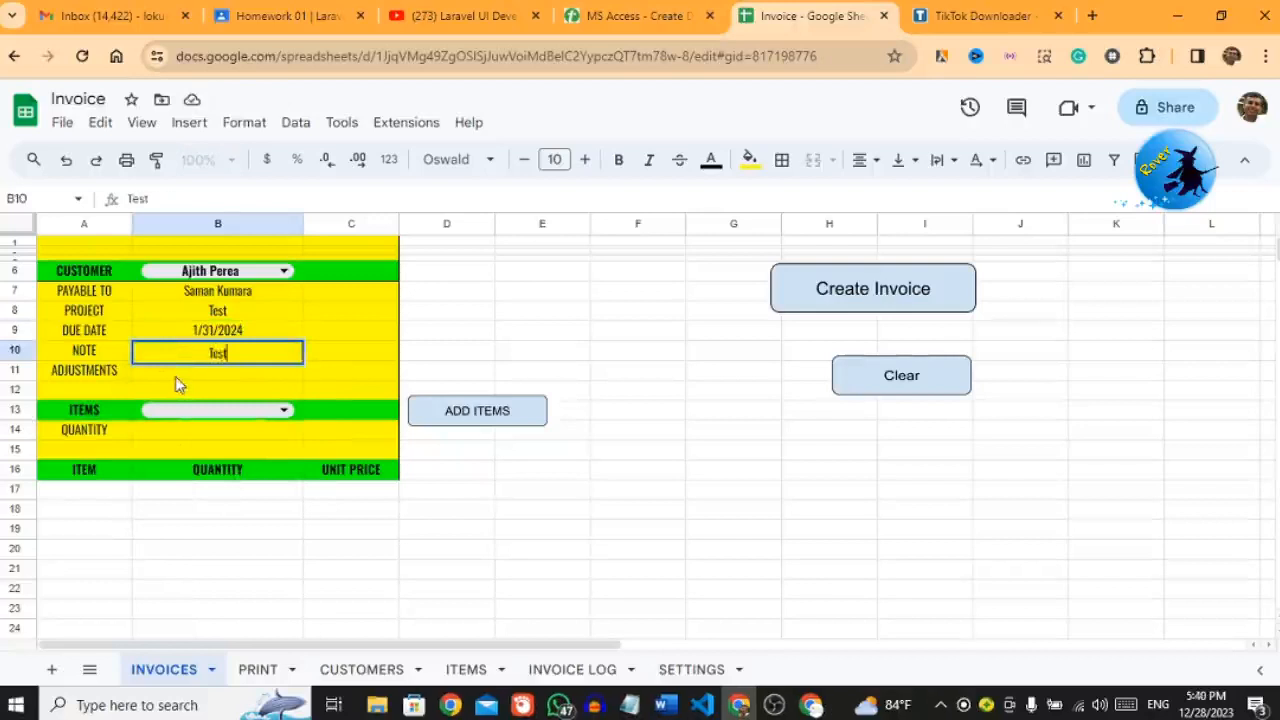
key(Return)
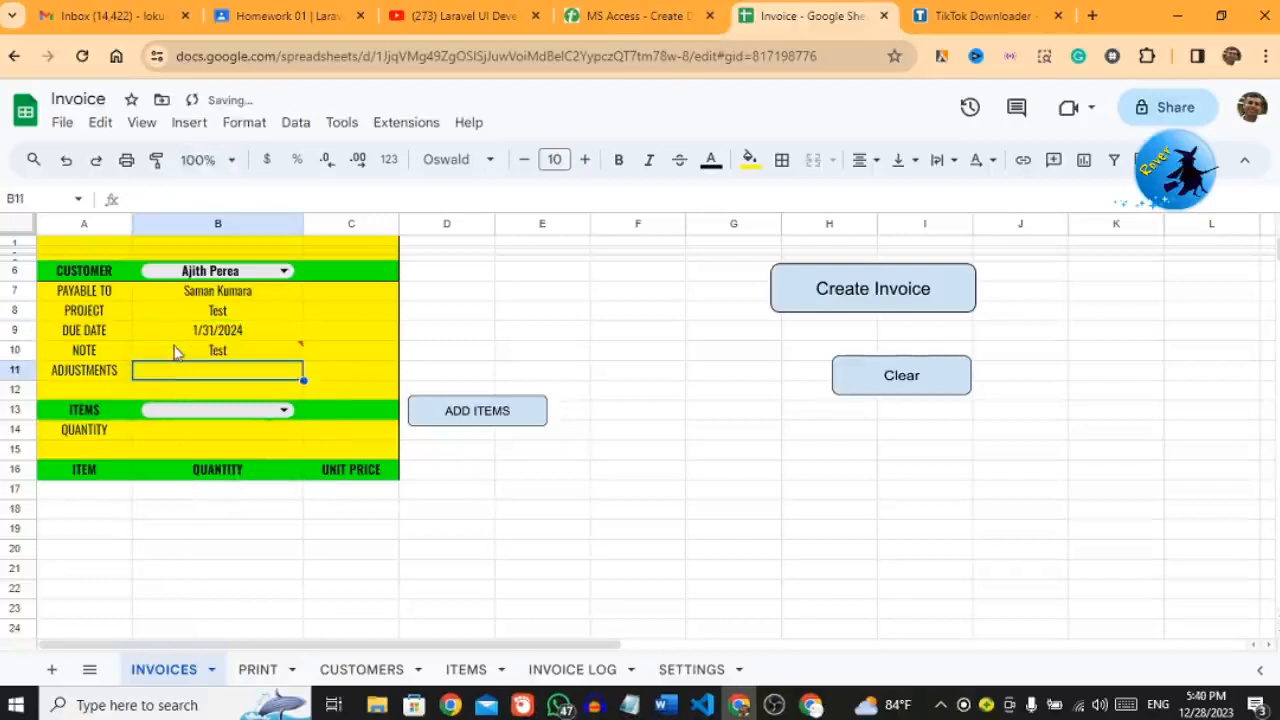
mouse_move(175, 352)
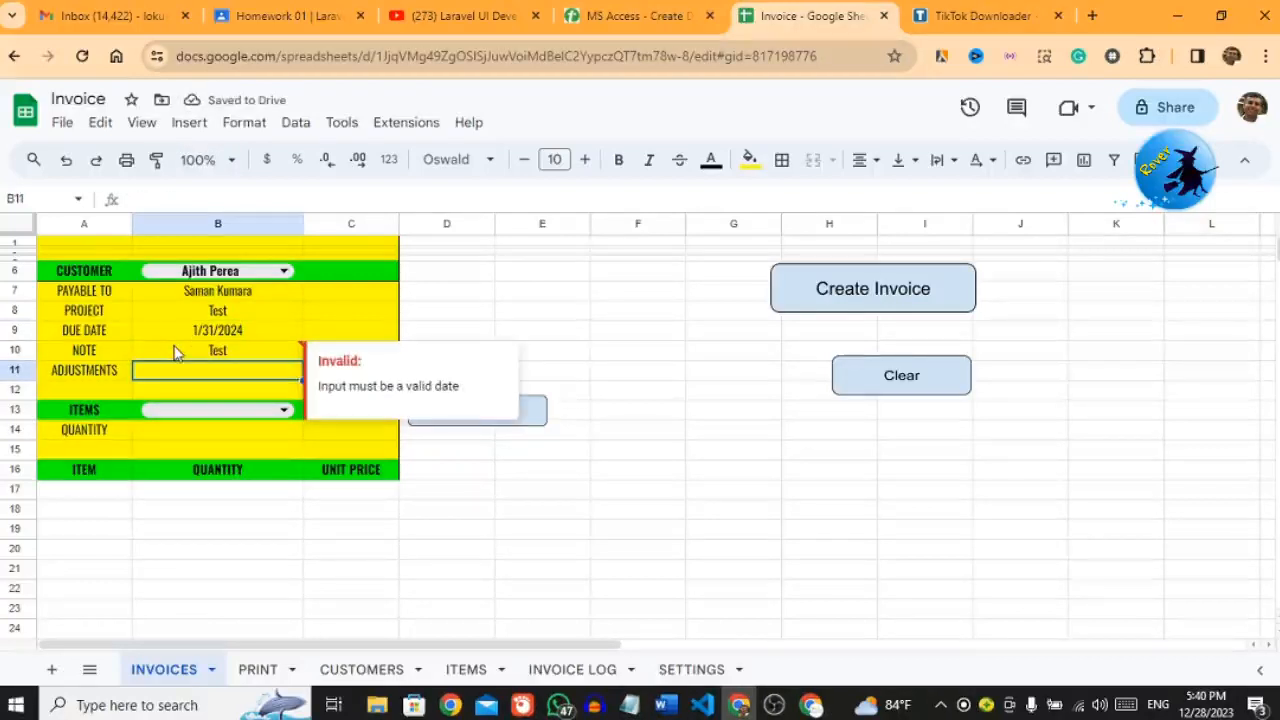
click(180, 333)
double_click(182, 325)
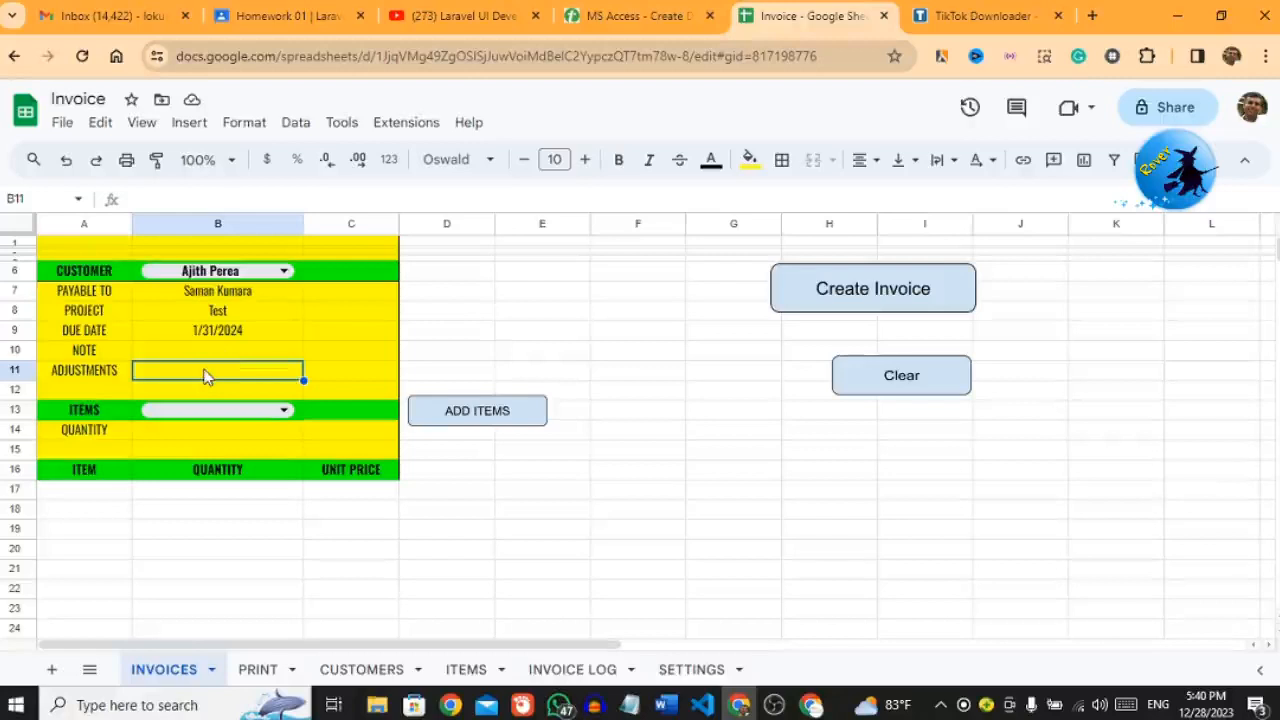
text(500)
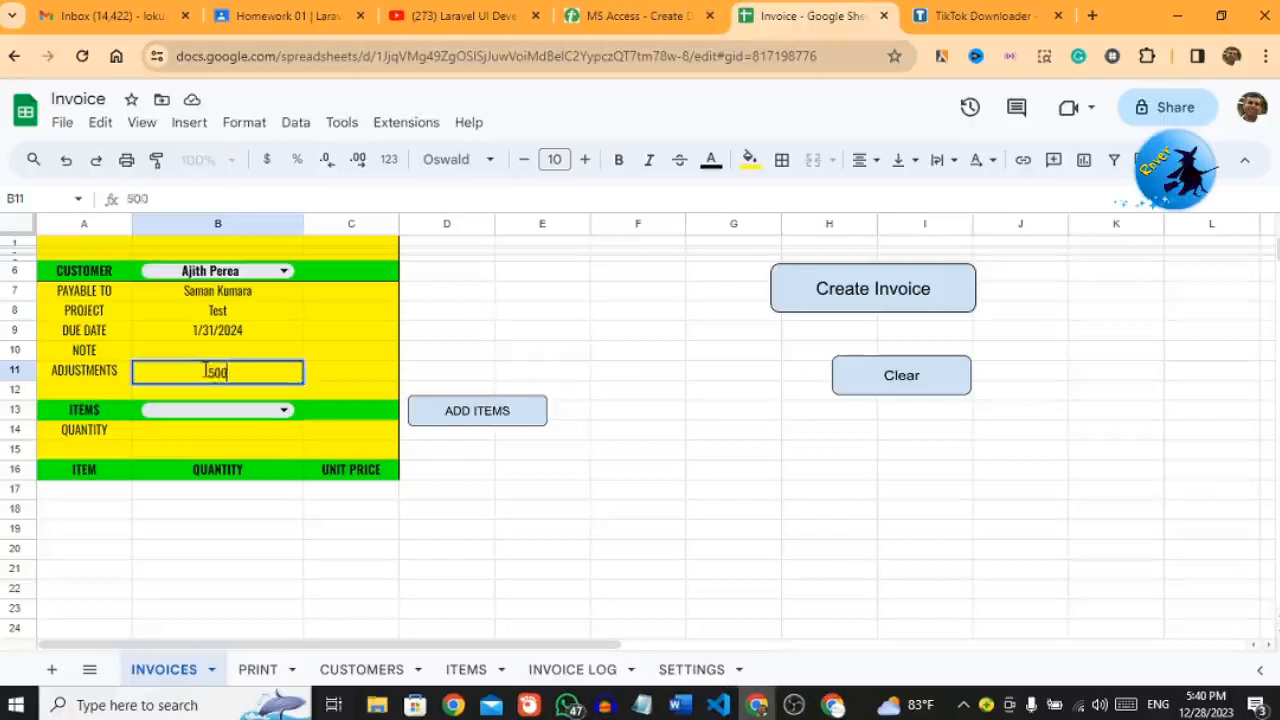
key(Return)
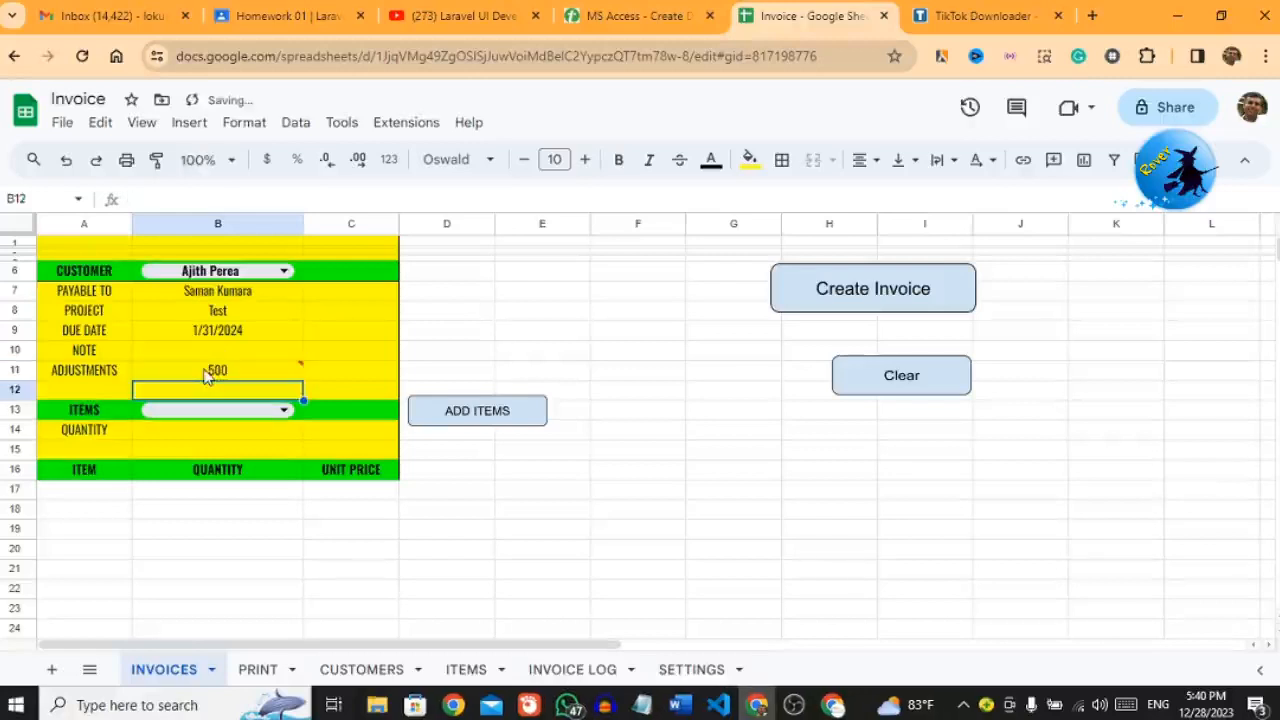
Step: Clear the rejected adjustment so note and adjustments stay blank, then go to ITEMS
click(205, 375)
key(Delete)
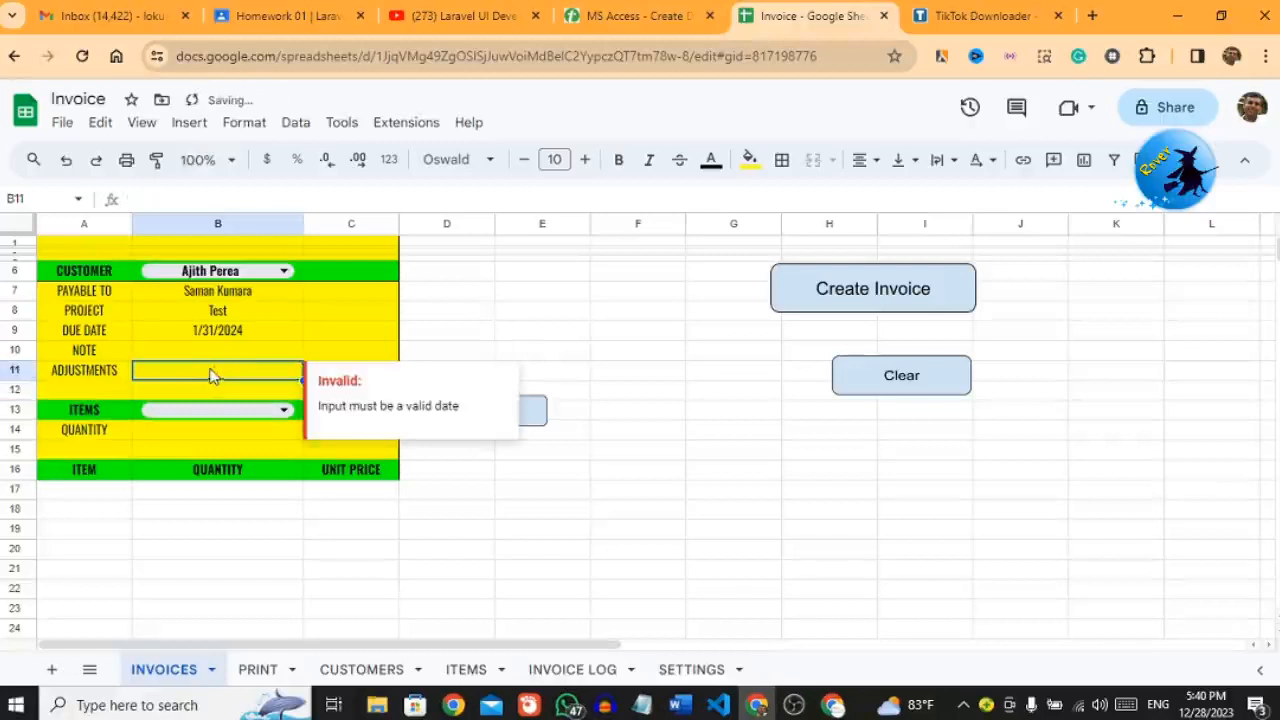
click(221, 338)
click(489, 352)
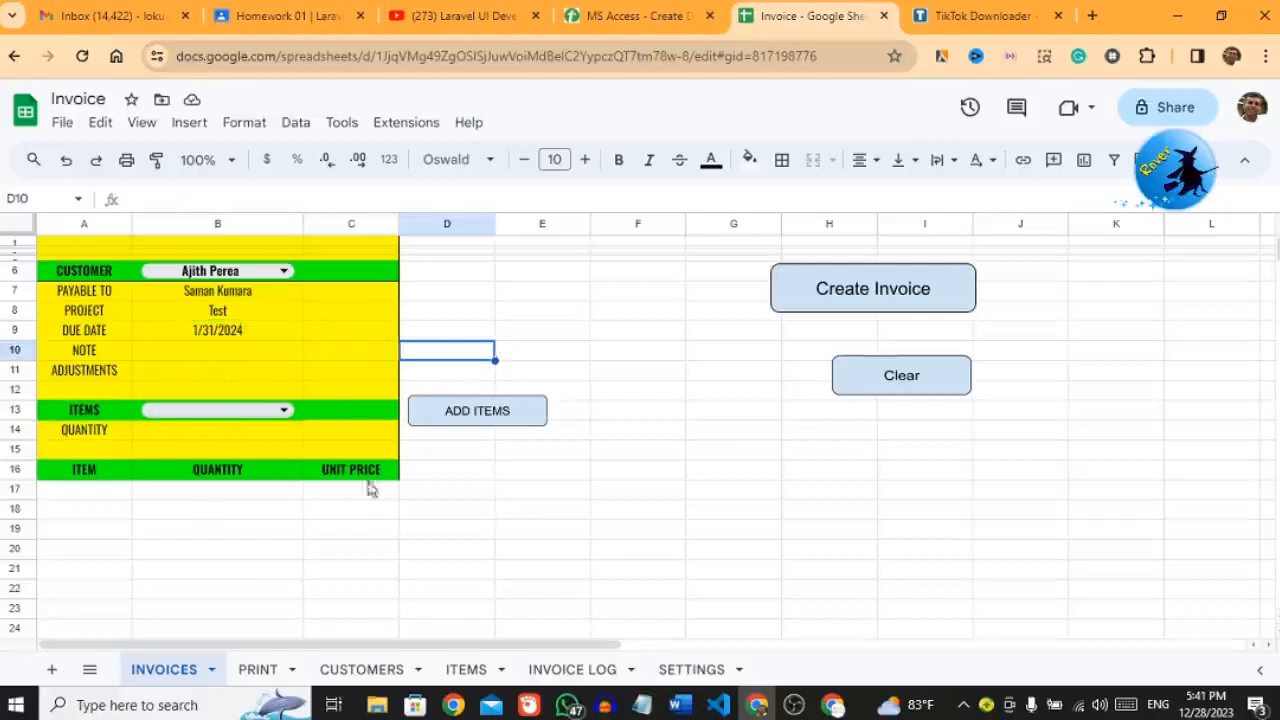
click(465, 682)
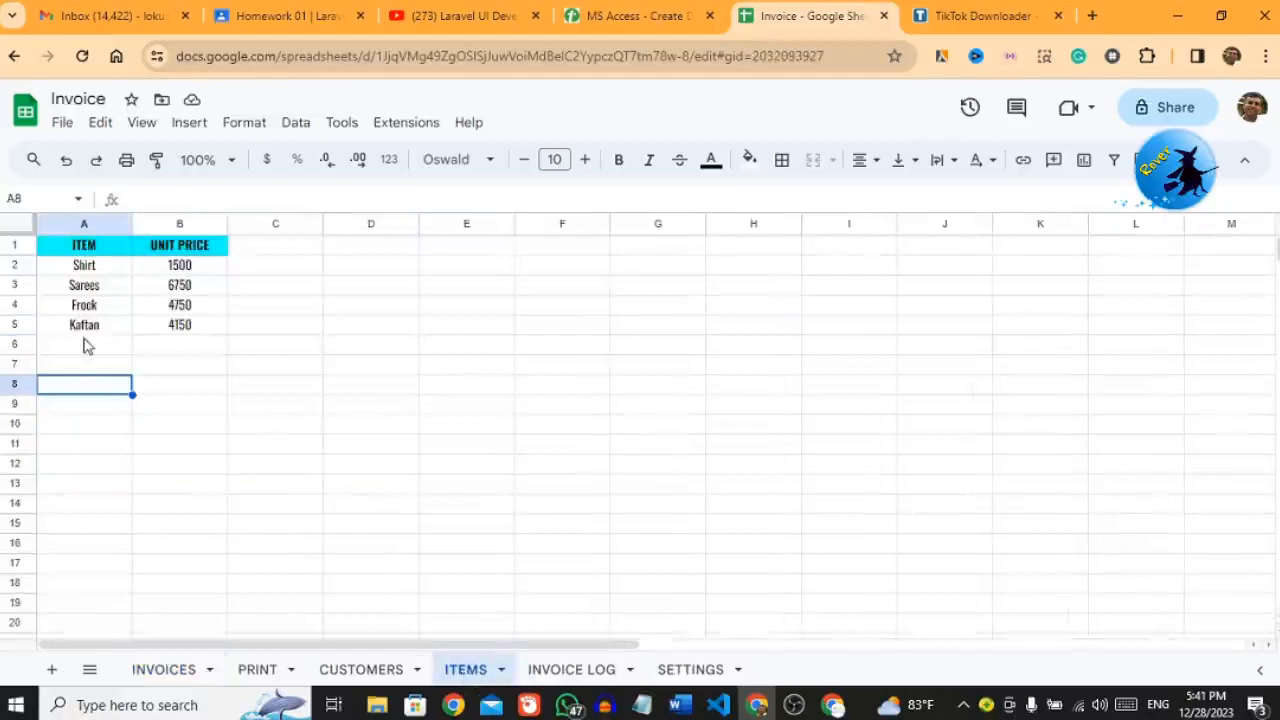
Step: Enter Poncho with a unit price of 5500 in row 6 of the ITEMS list
click(84, 336)
click(82, 349)
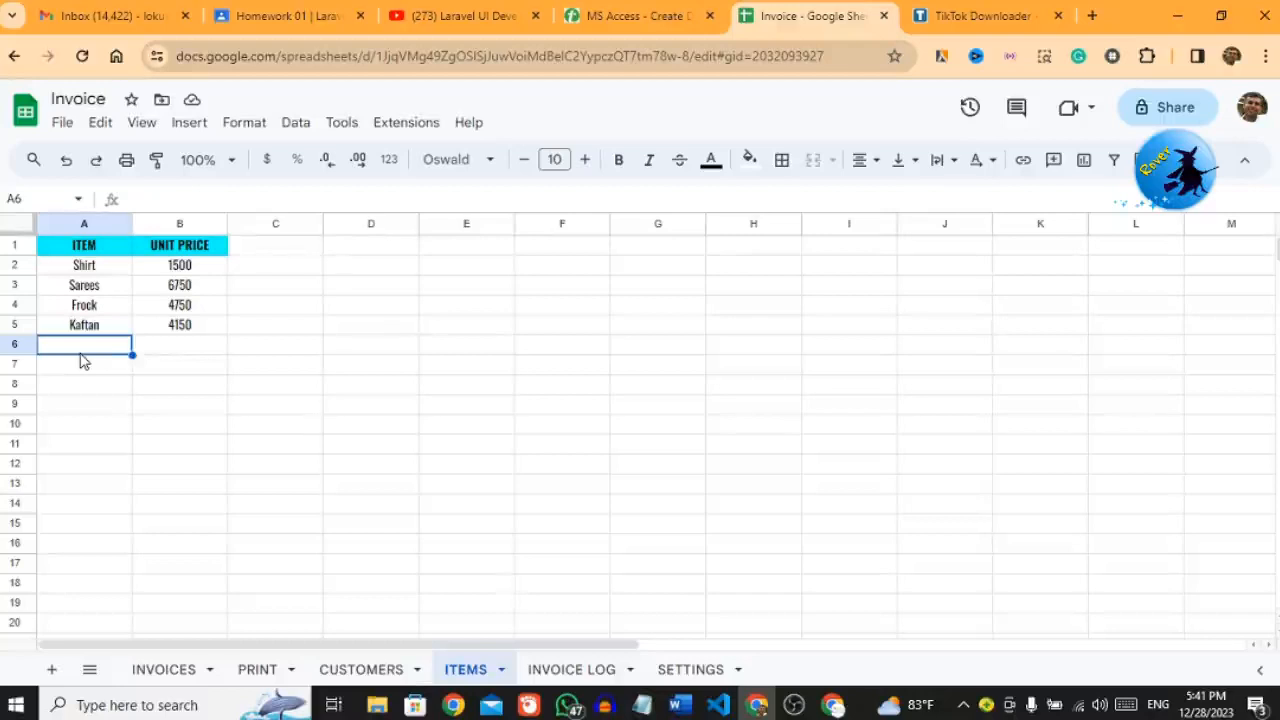
text(P)
text(anch)
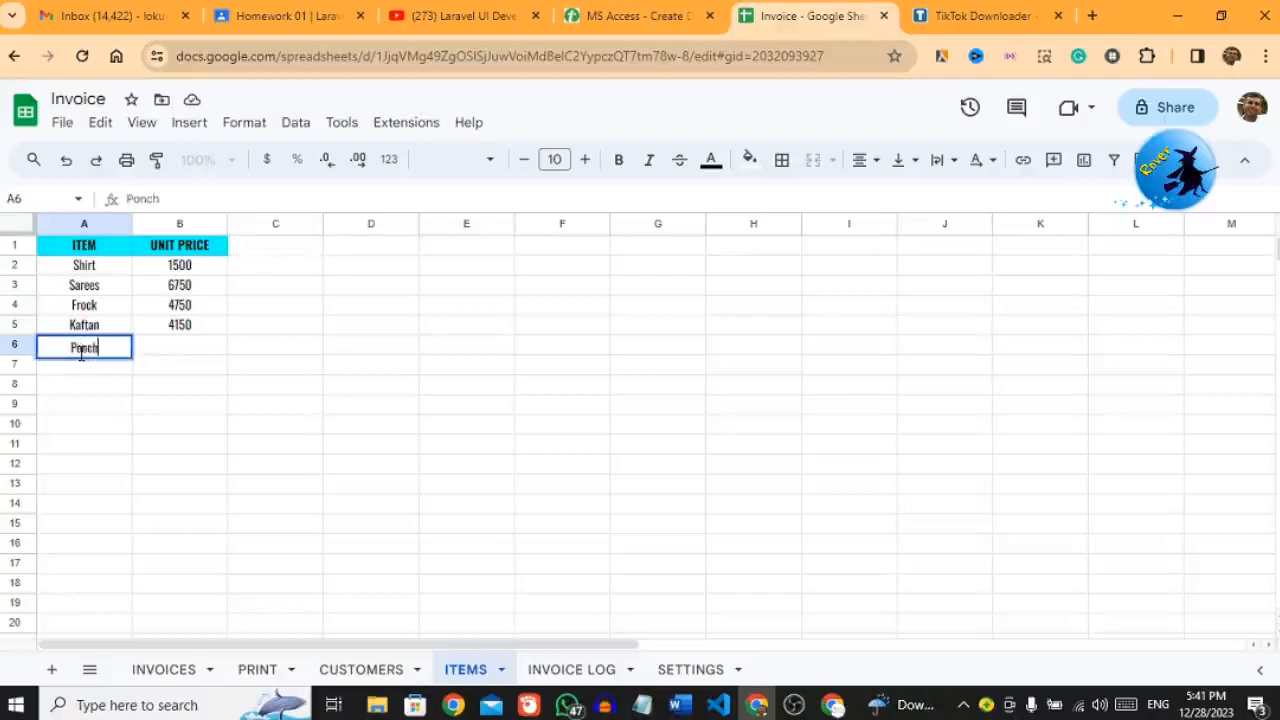
text(o)
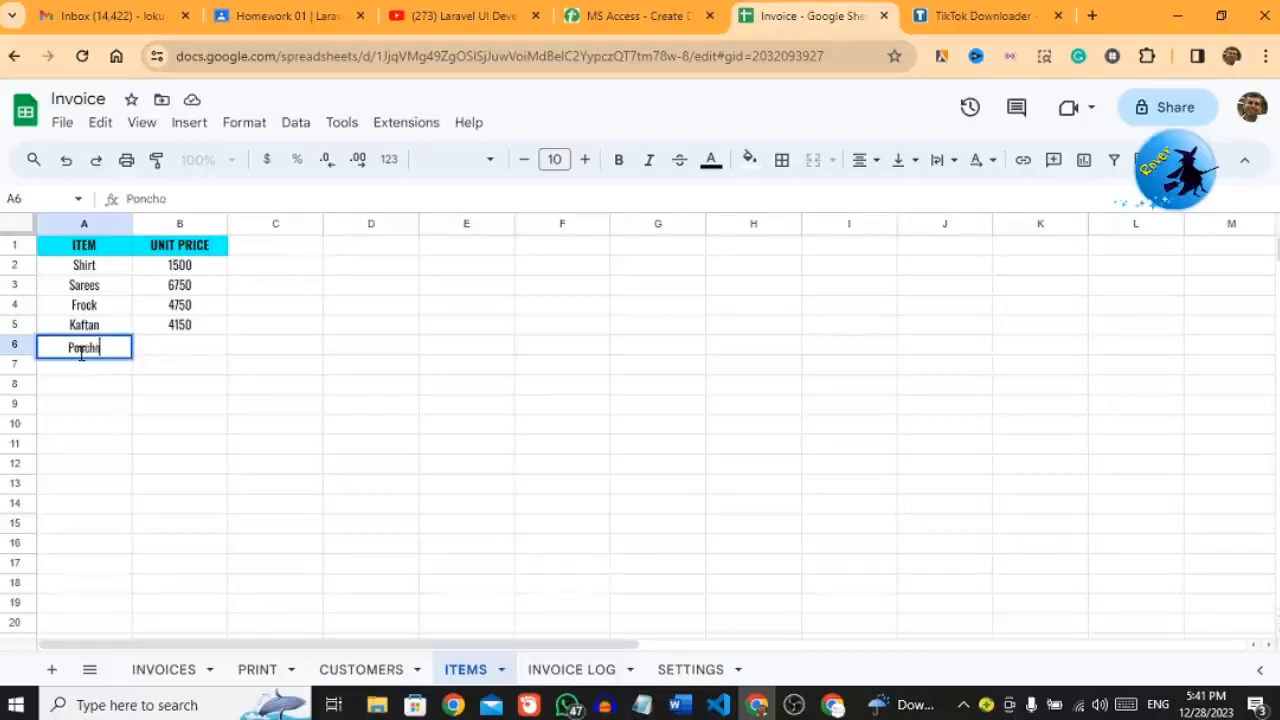
click(186, 349)
text(5500)
click(341, 387)
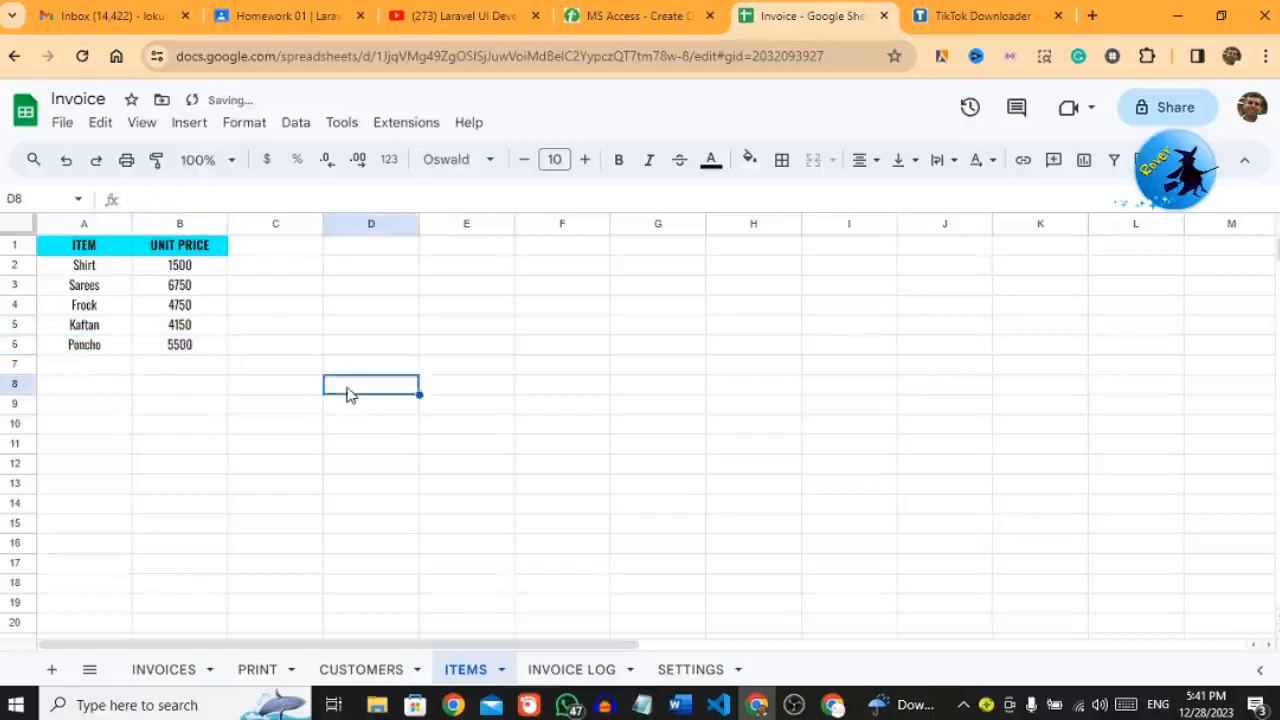
click(315, 350)
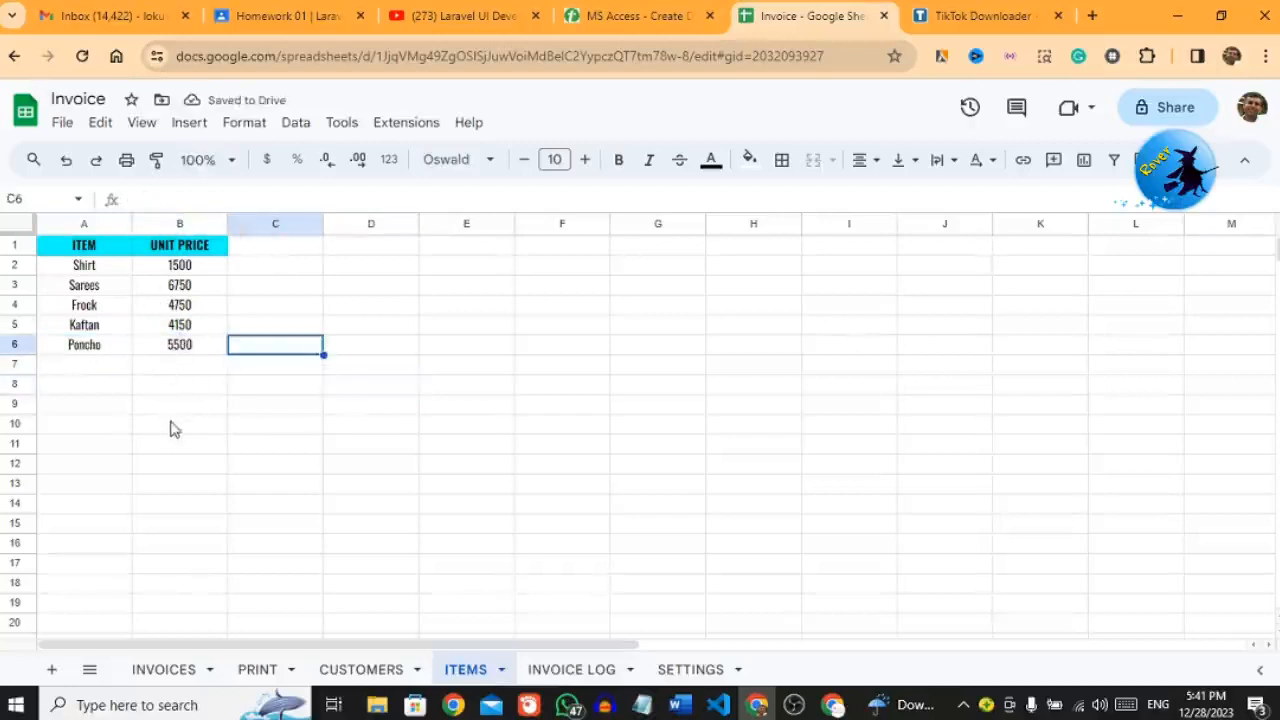
Step: On the INVOICES form, pick Poncho from the item dropdown
click(172, 668)
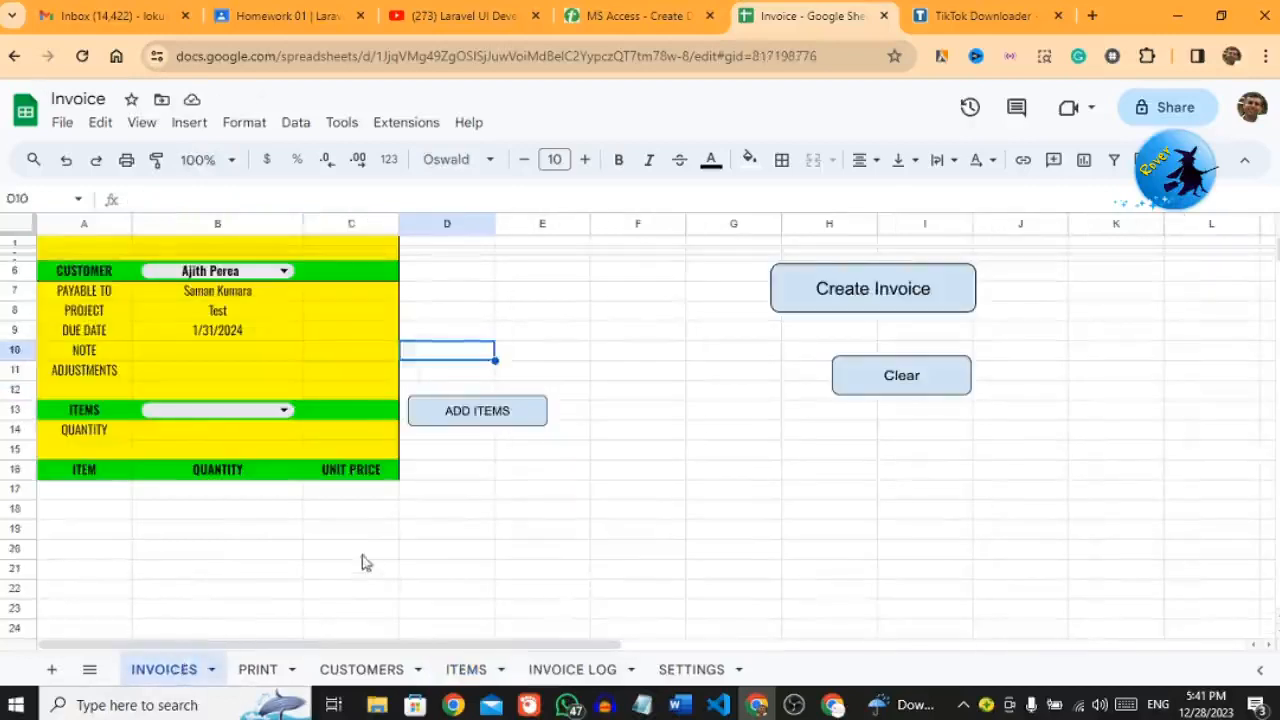
click(348, 548)
click(276, 410)
click(285, 410)
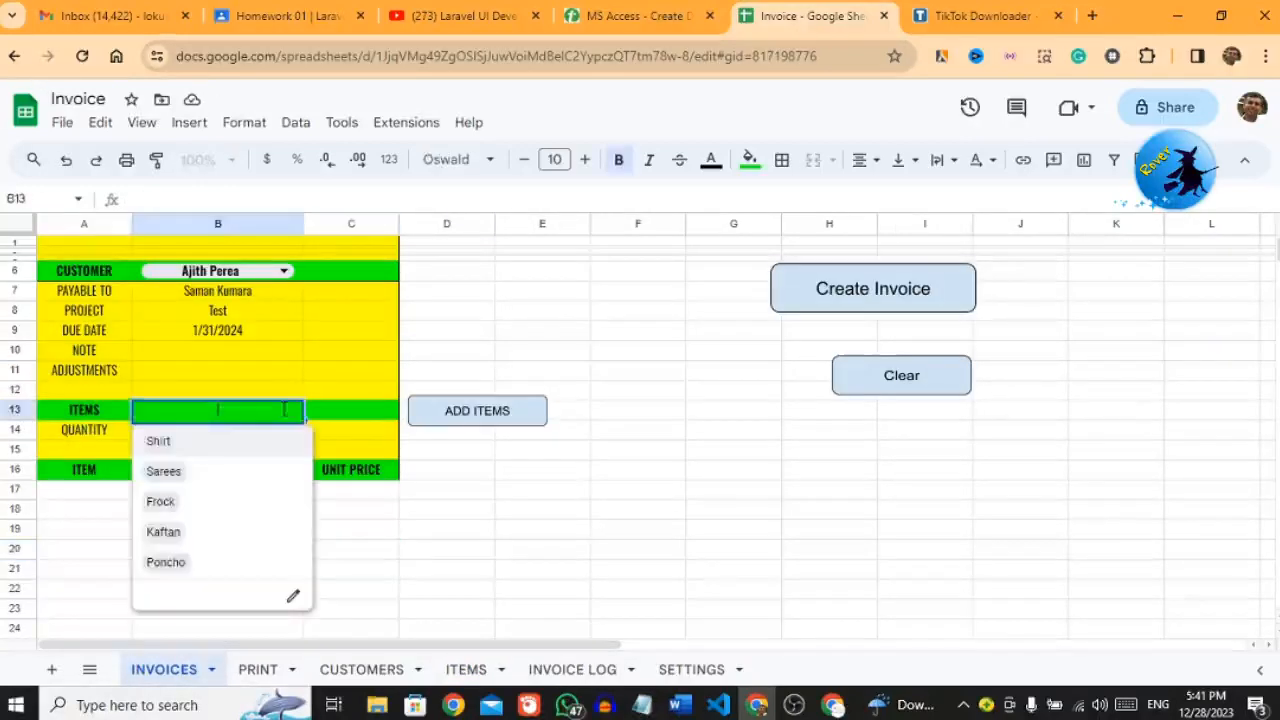
click(163, 566)
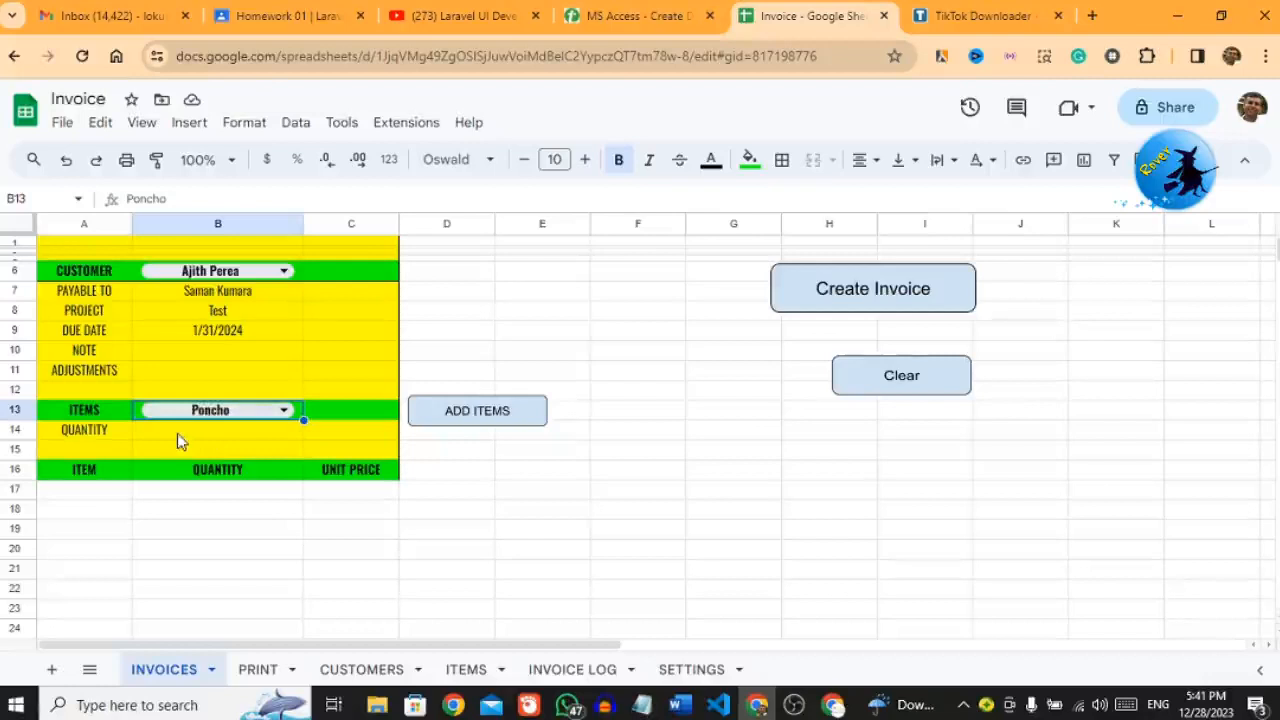
Step: Set quantity 2, add the Poncho line, and check its $5,500.00 unit price
click(177, 433)
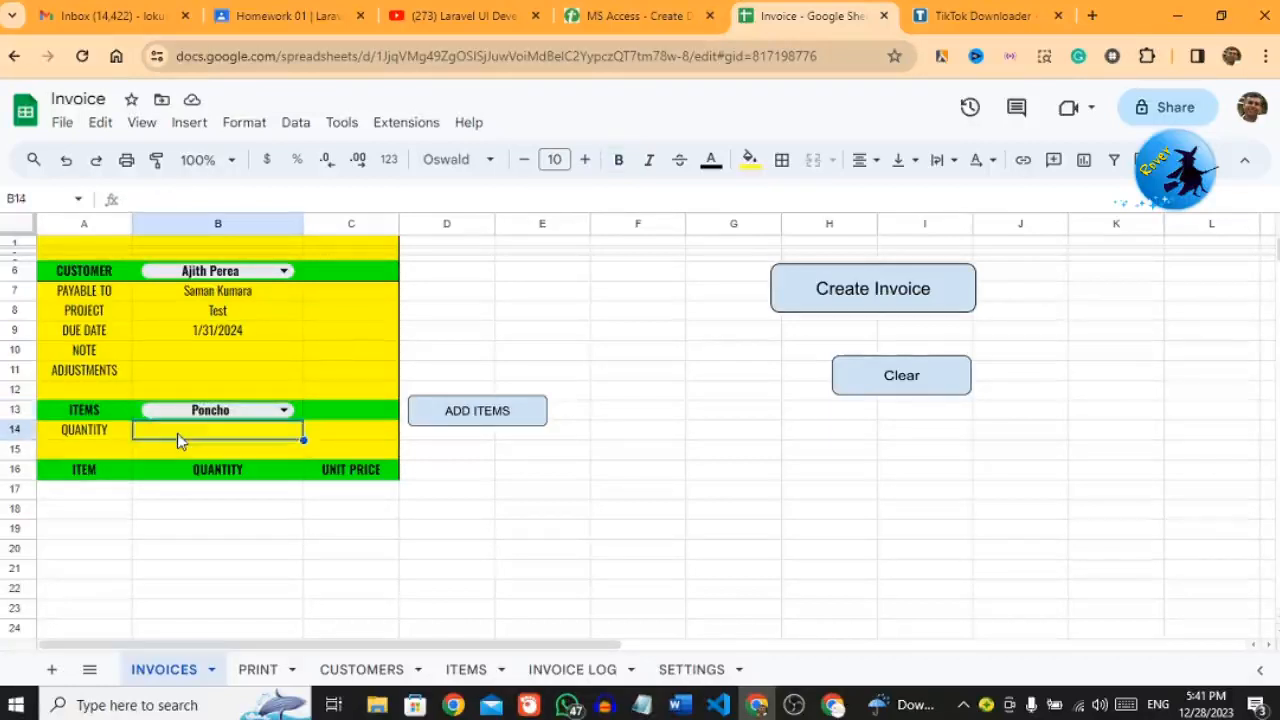
text(2)
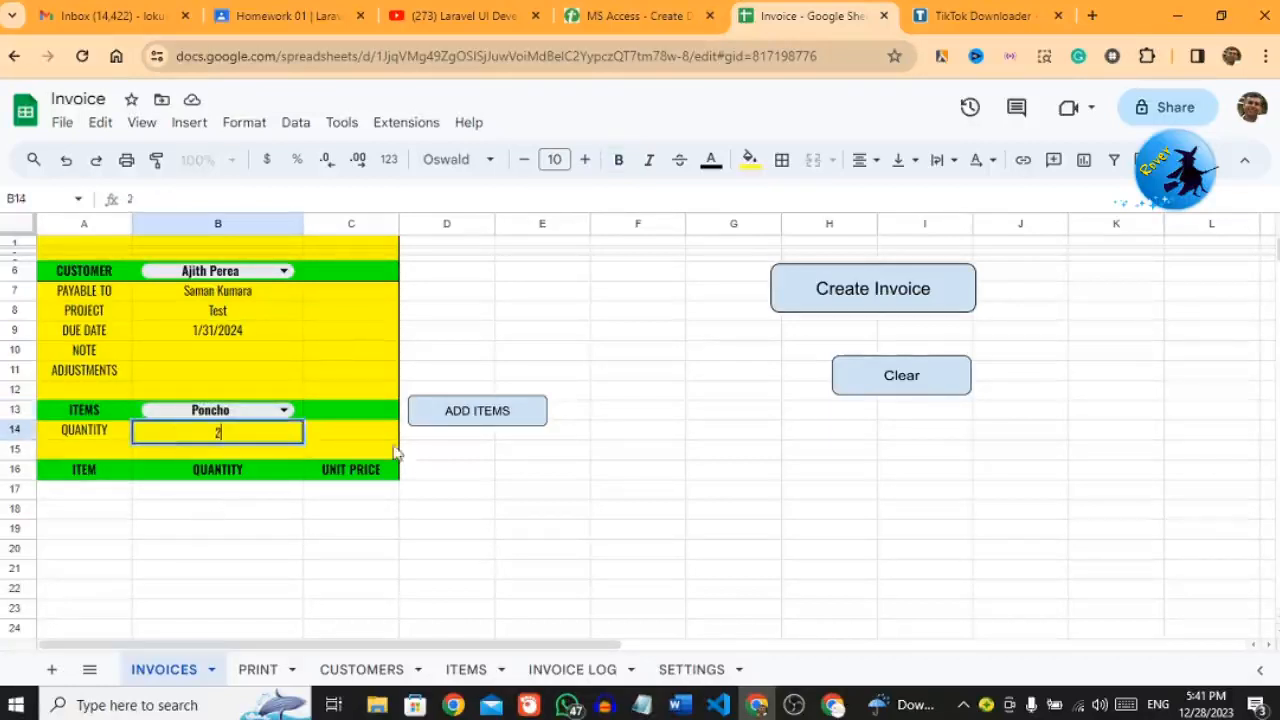
key(Tab)
click(257, 431)
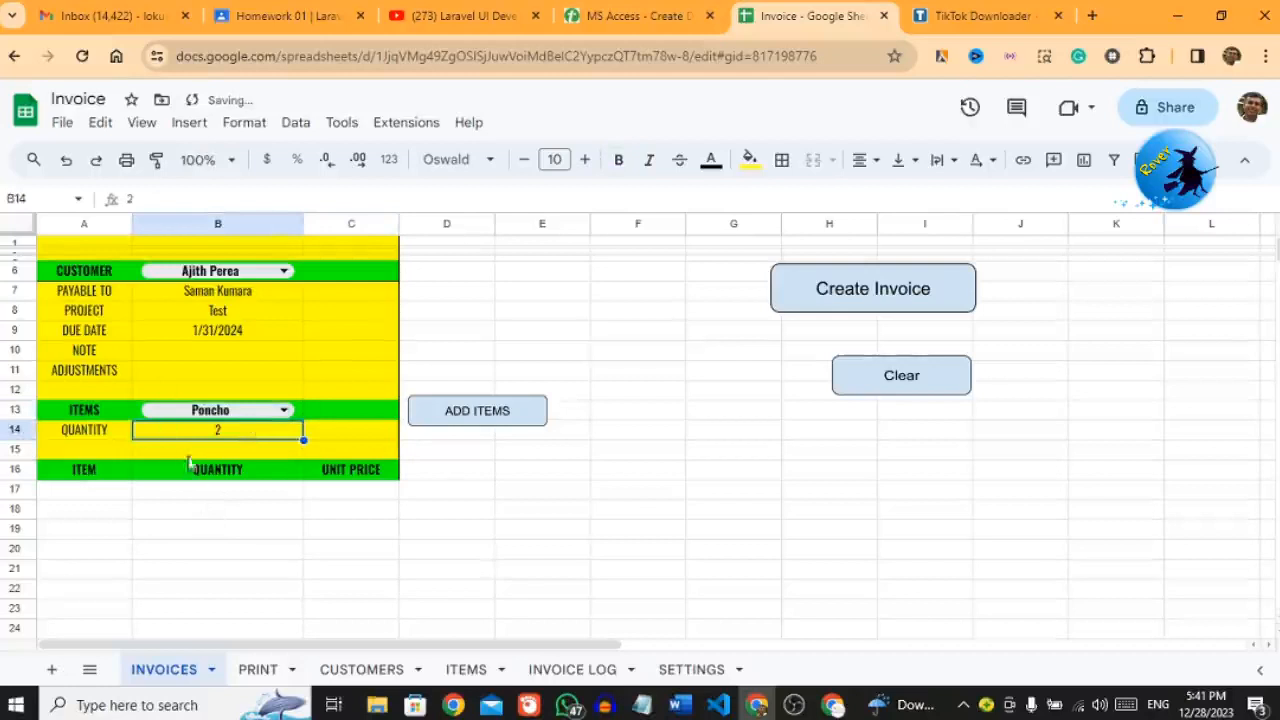
click(465, 413)
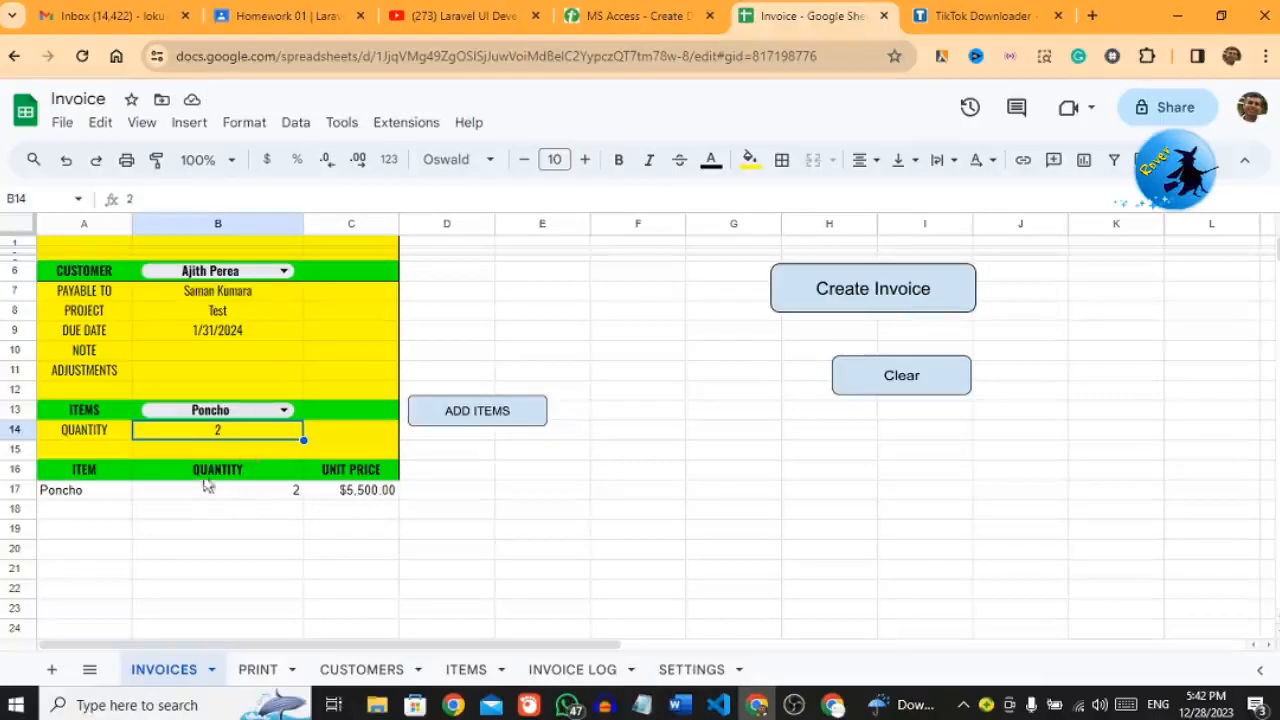
click(338, 497)
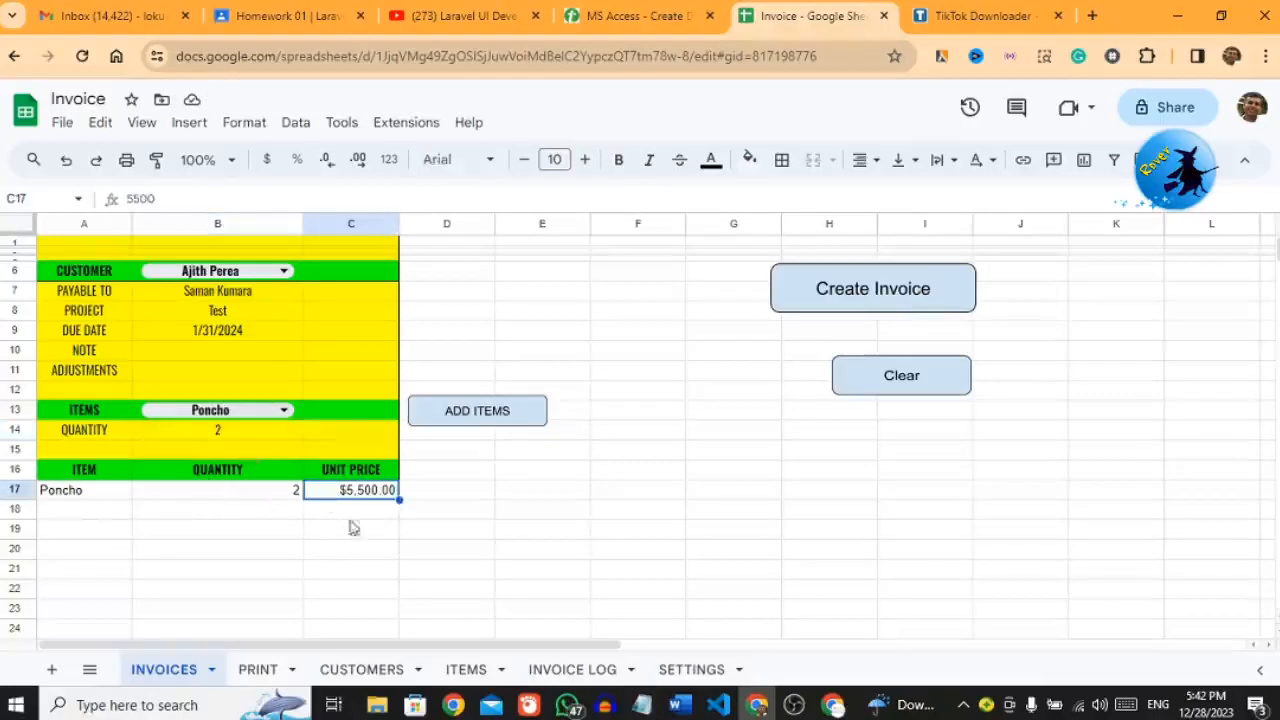
Step: Add a Sarees line with quantity 1 at $6,750.00, then run Create Invoice
click(283, 411)
click(239, 472)
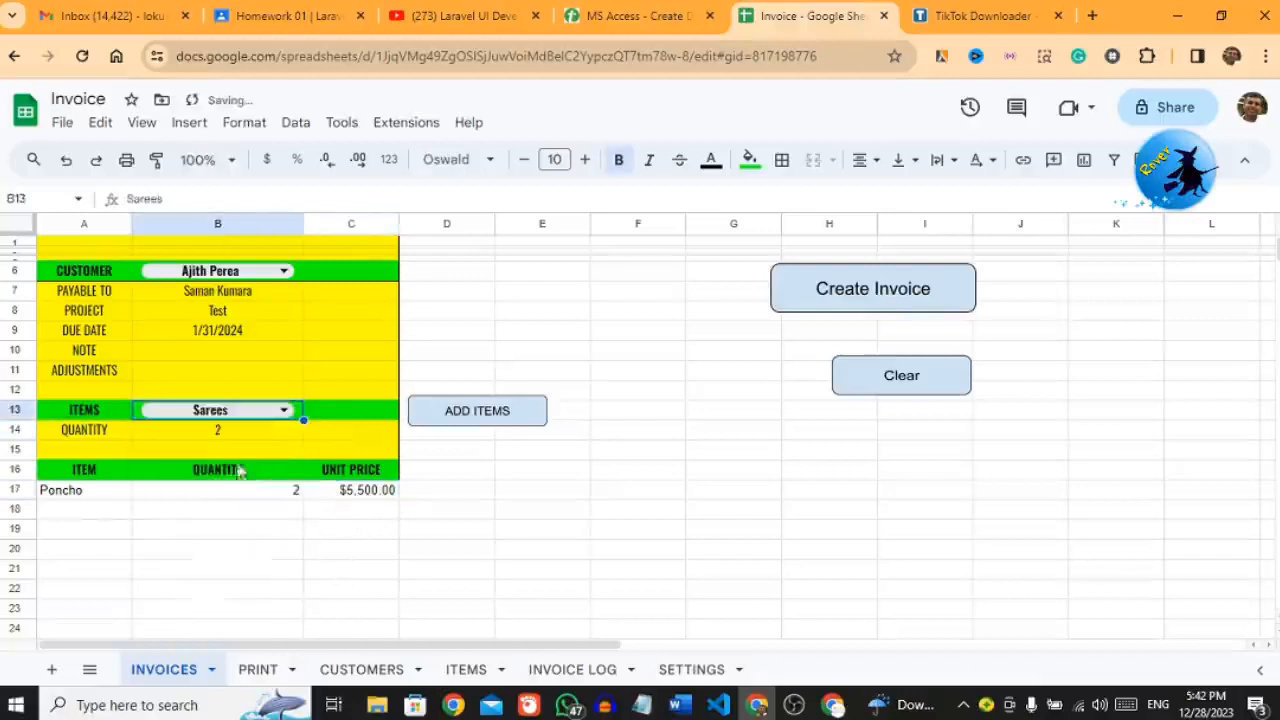
click(237, 438)
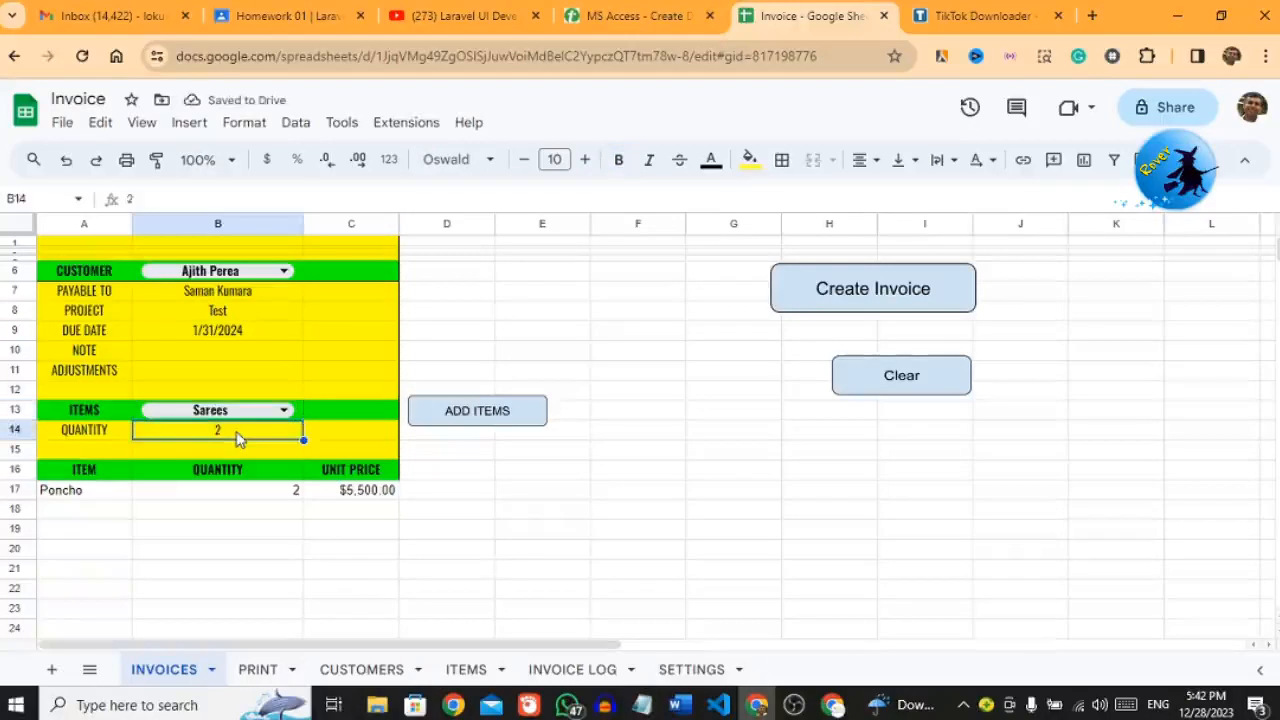
text(1)
key(Return)
click(231, 441)
click(476, 424)
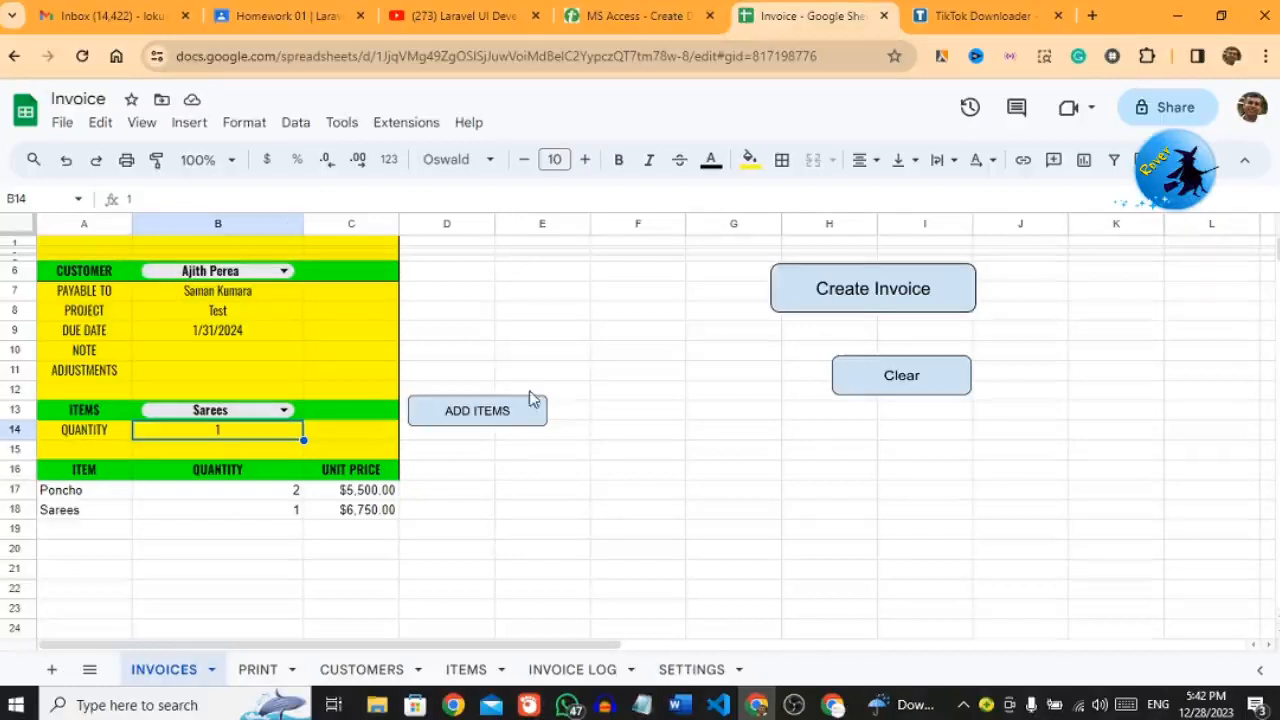
click(898, 302)
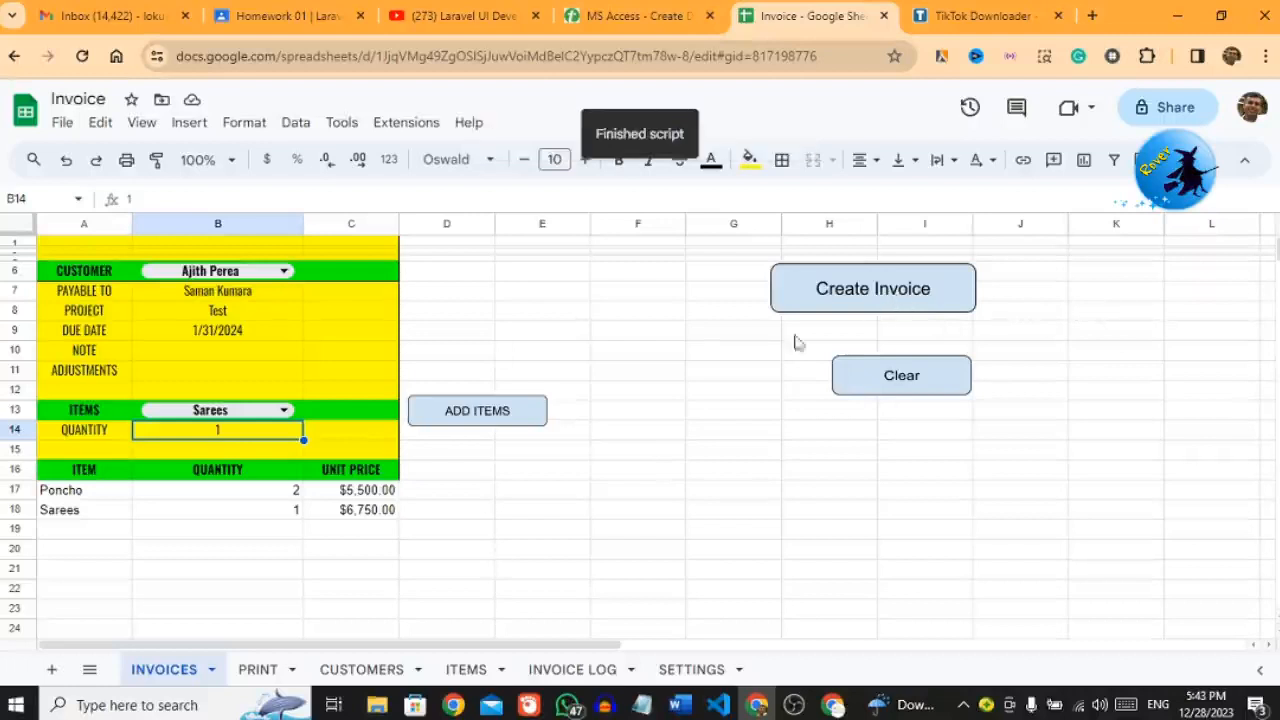
Step: Scroll through the Elegance Batik invoice on PRINT, with Poncho and Sarees totalling $17,750.00
click(262, 671)
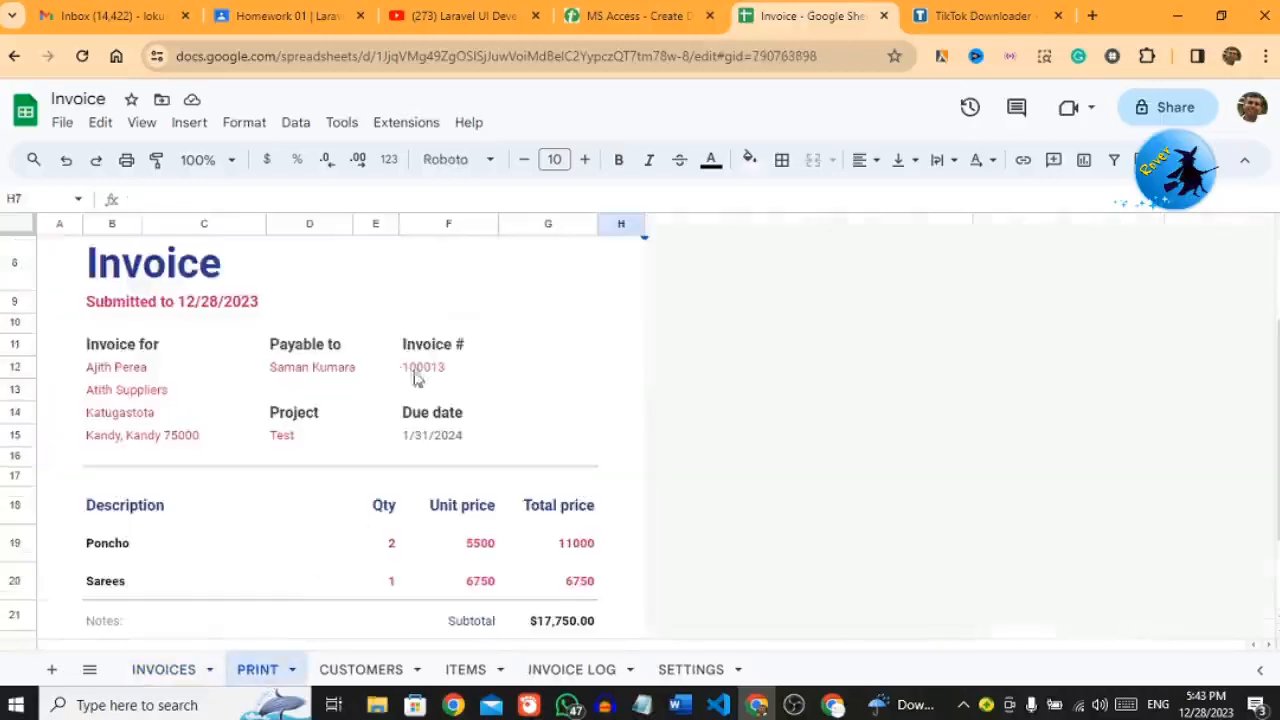
click(780, 441)
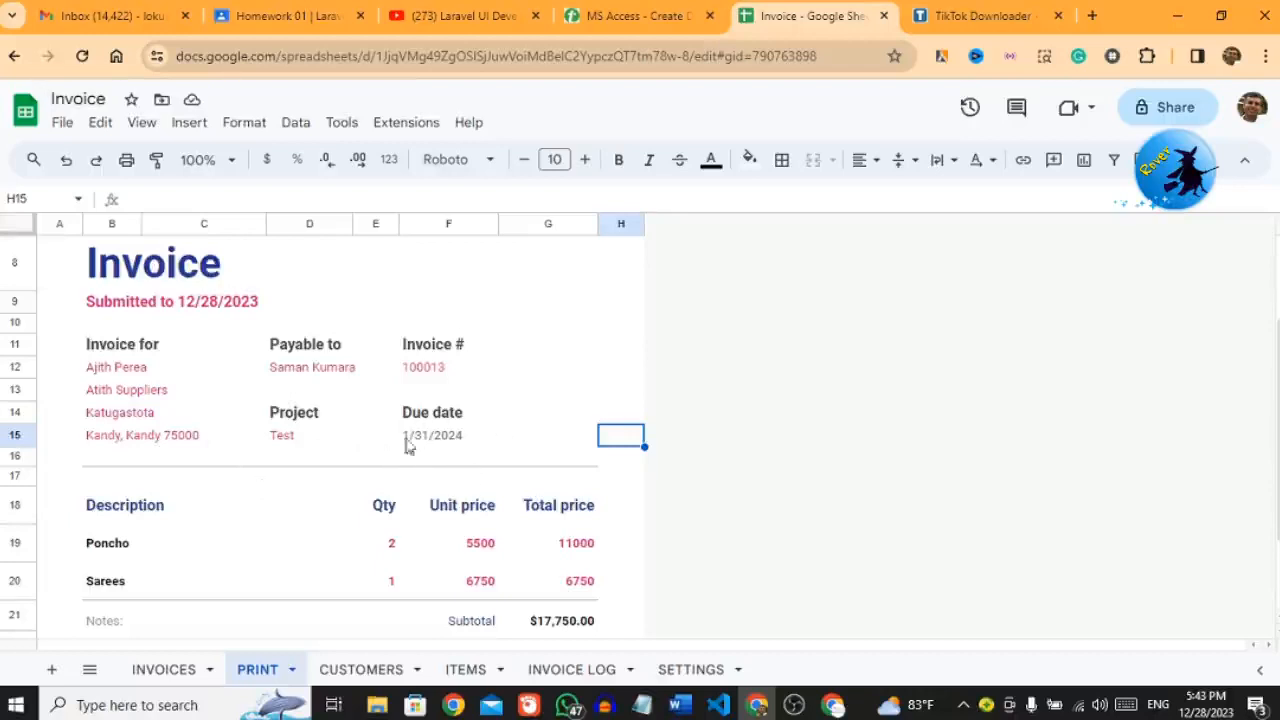
scroll(1270, 440, down, 1)
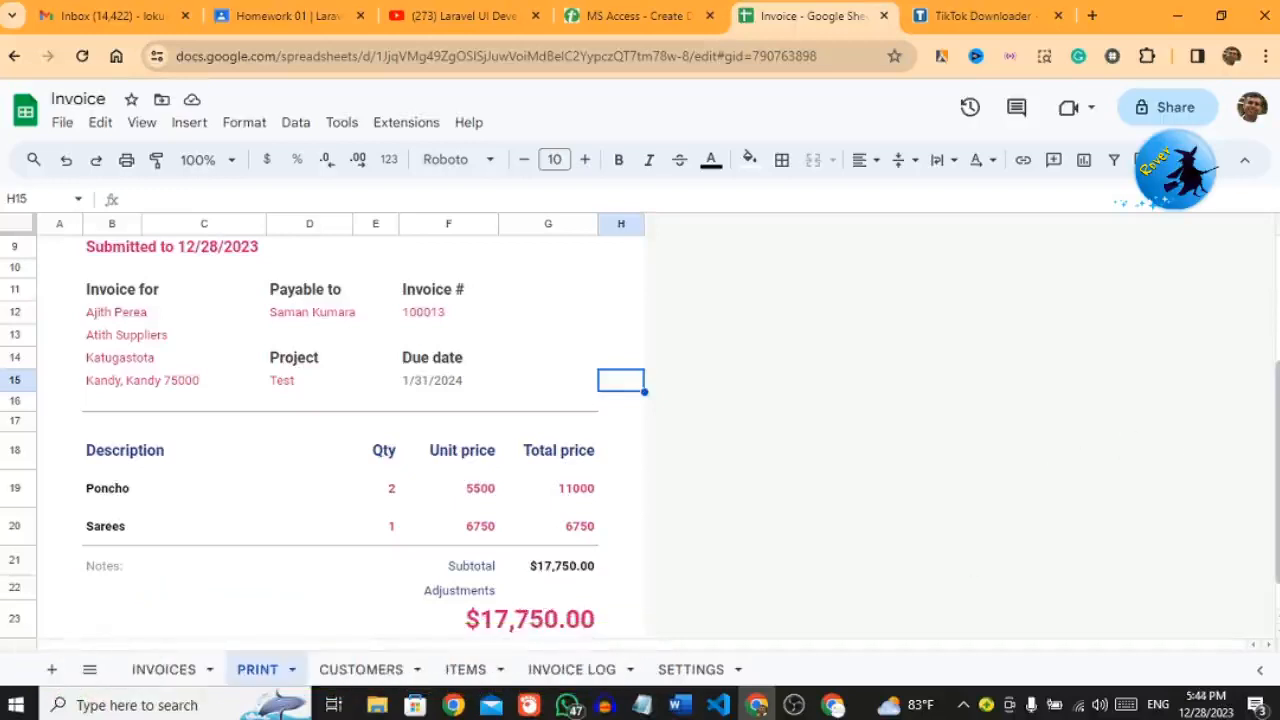
scroll(1128, 446, down, 1)
drag(1268, 520, 1251, 314)
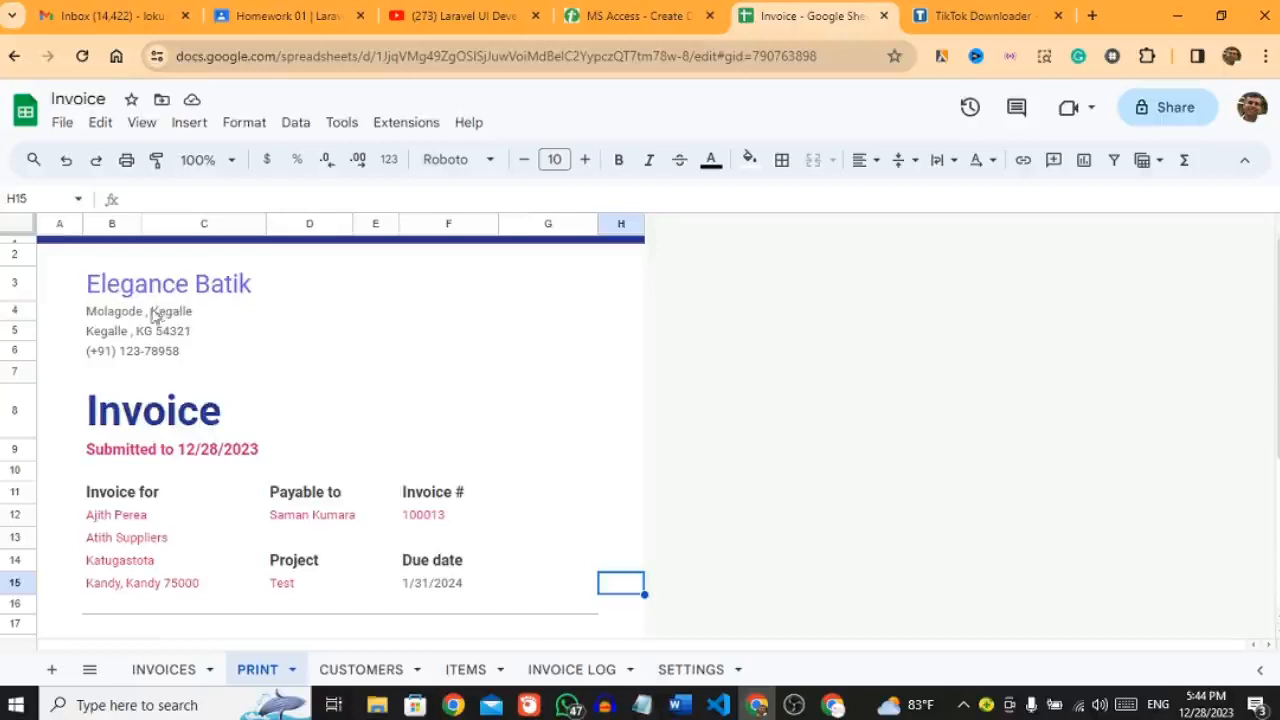
Step: Open the invoice's print preview and switch it to portrait orientation
click(128, 166)
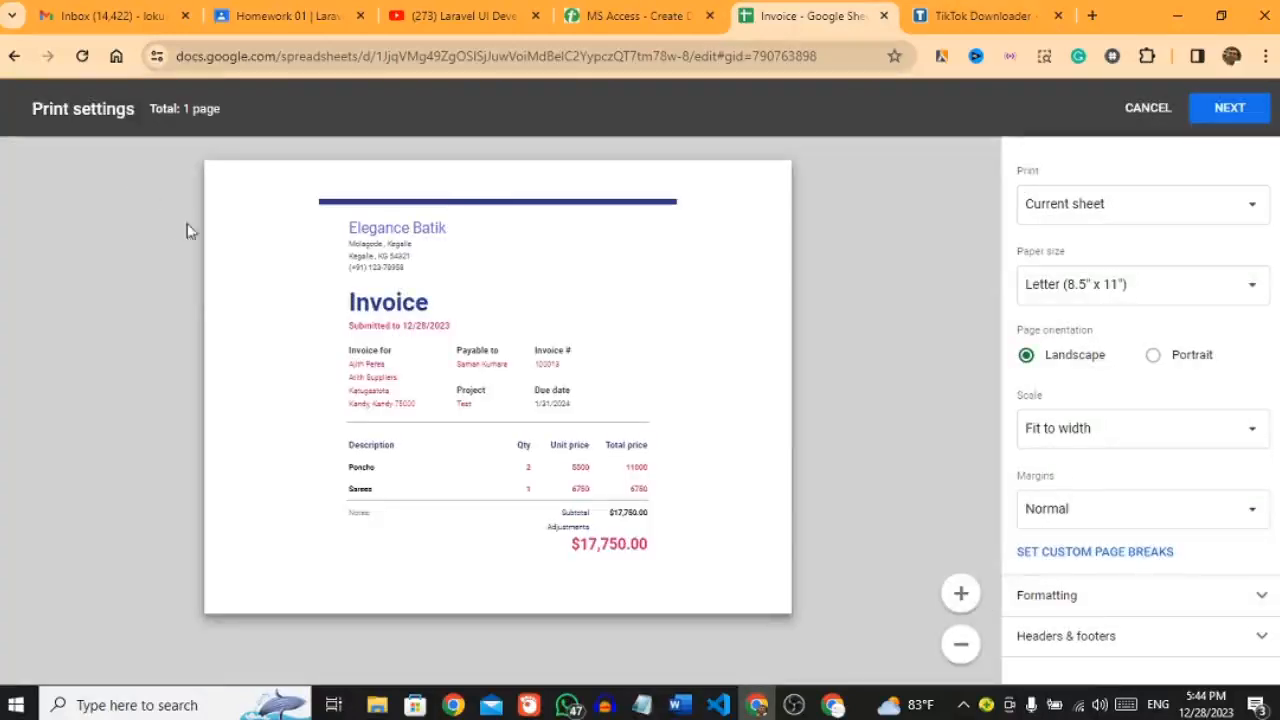
click(1153, 356)
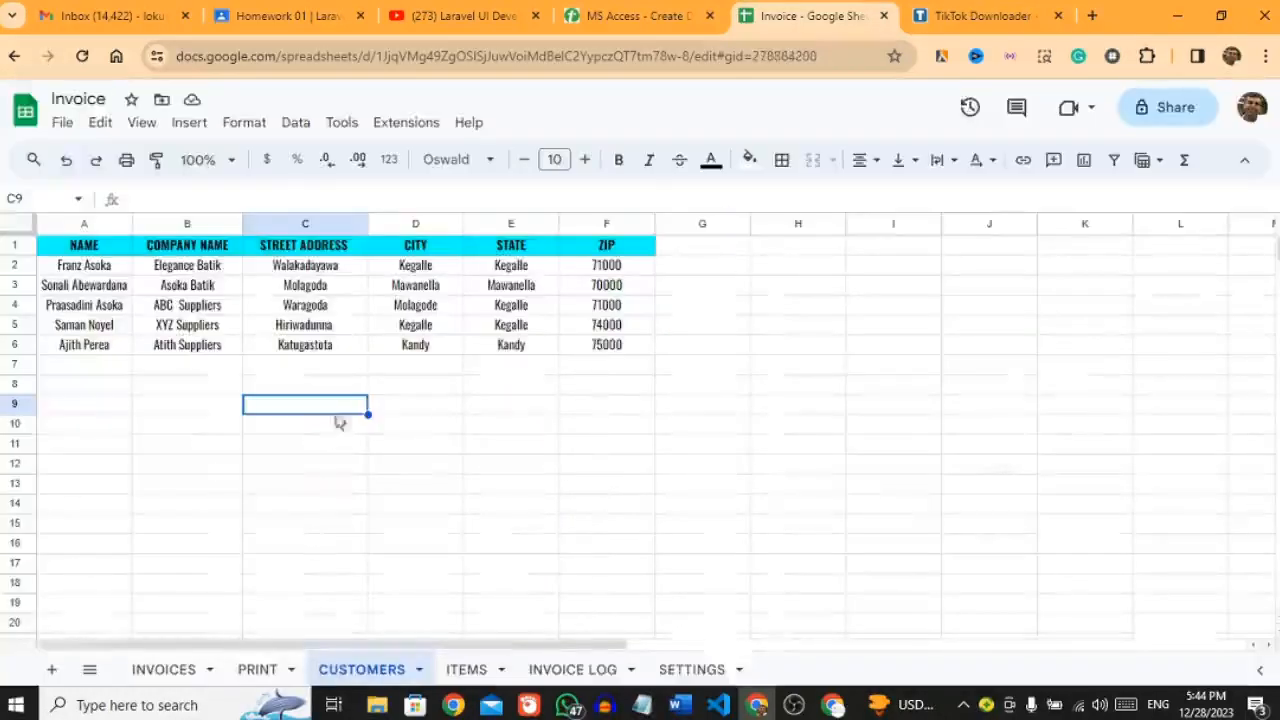
Step: Look over the ITEMS list and highlight the newly logged invoice row in INVOICE LOG
click(466, 669)
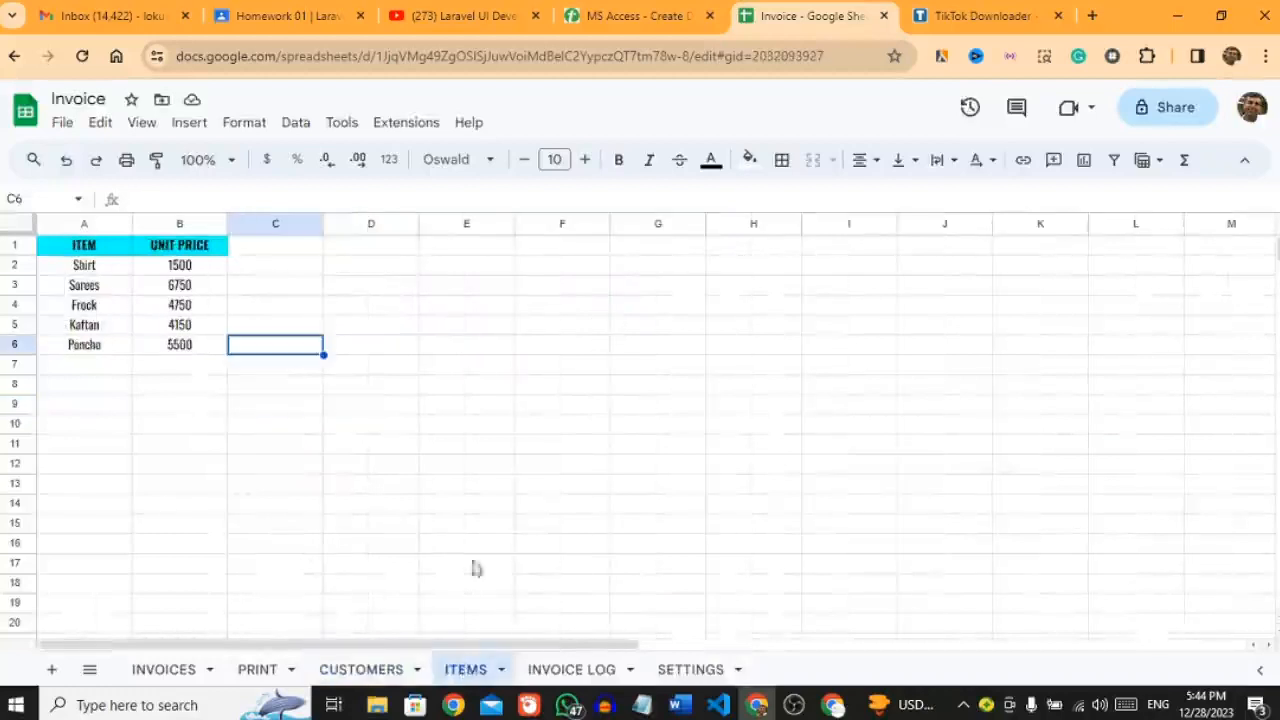
click(557, 673)
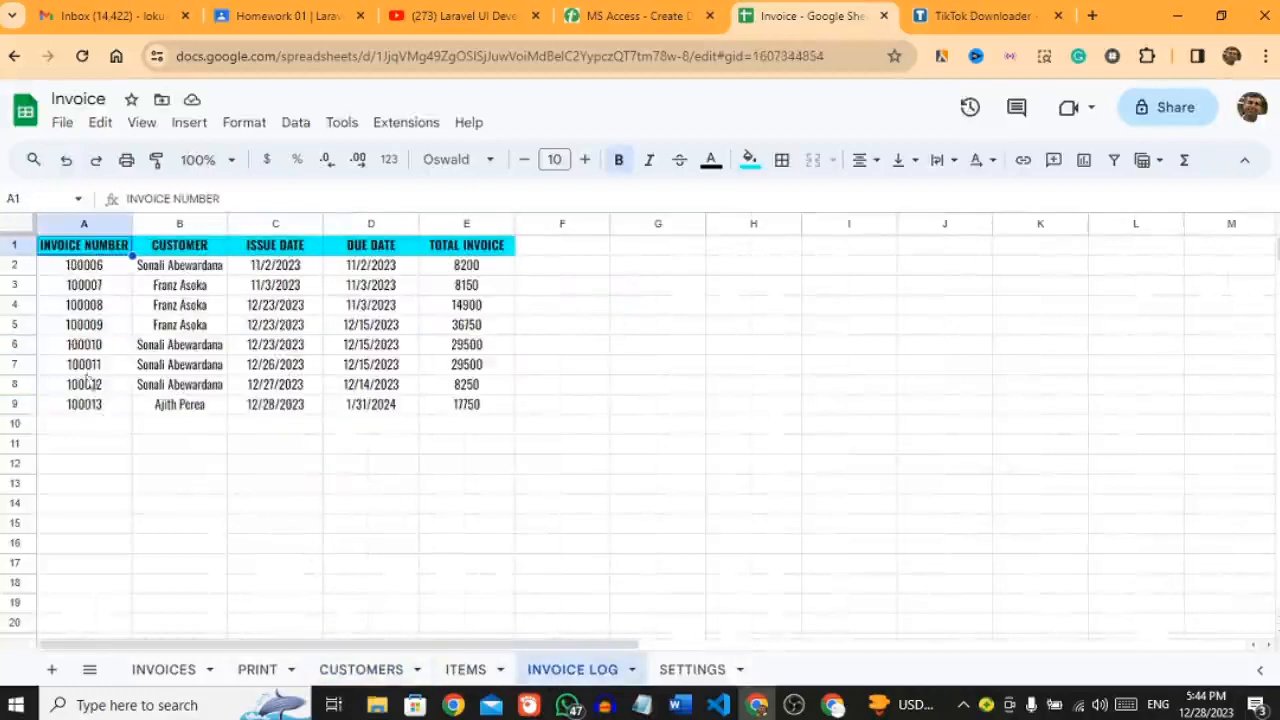
drag(77, 406, 460, 406)
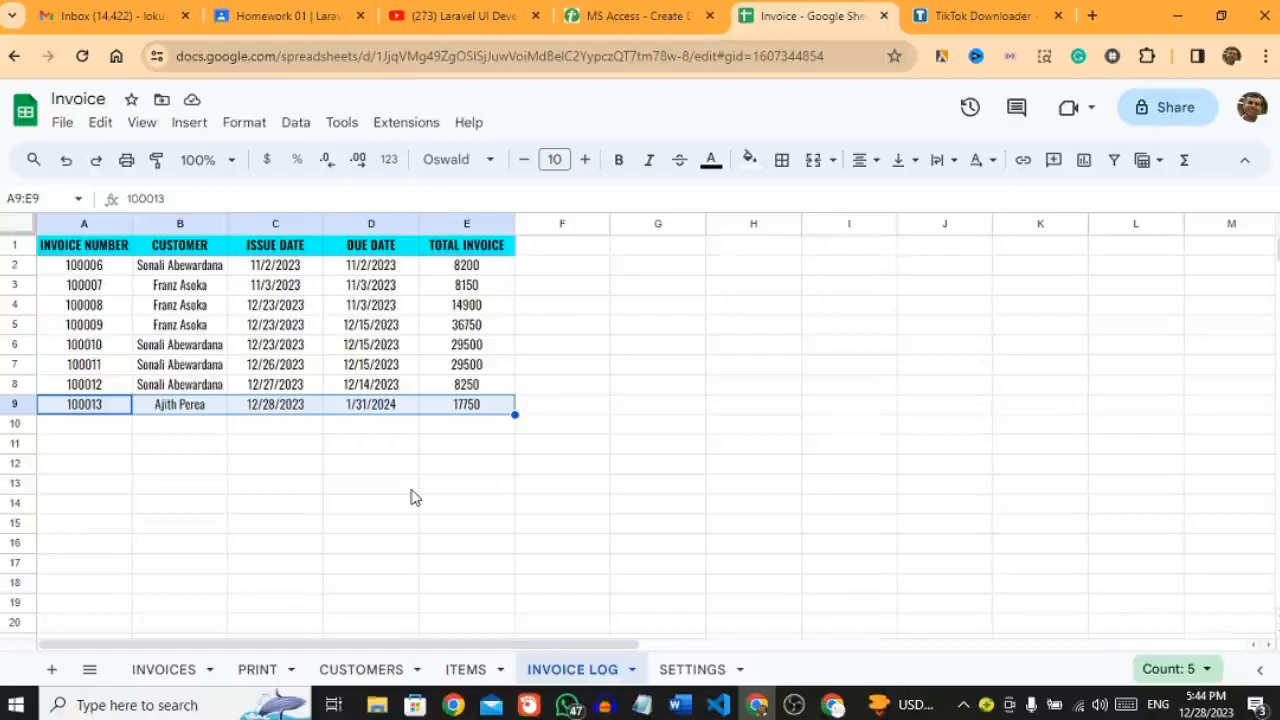
Step: Check the invoice counter in SETTINGS and the PRINT sheet, then go back to INVOICES and open Extensions
click(690, 669)
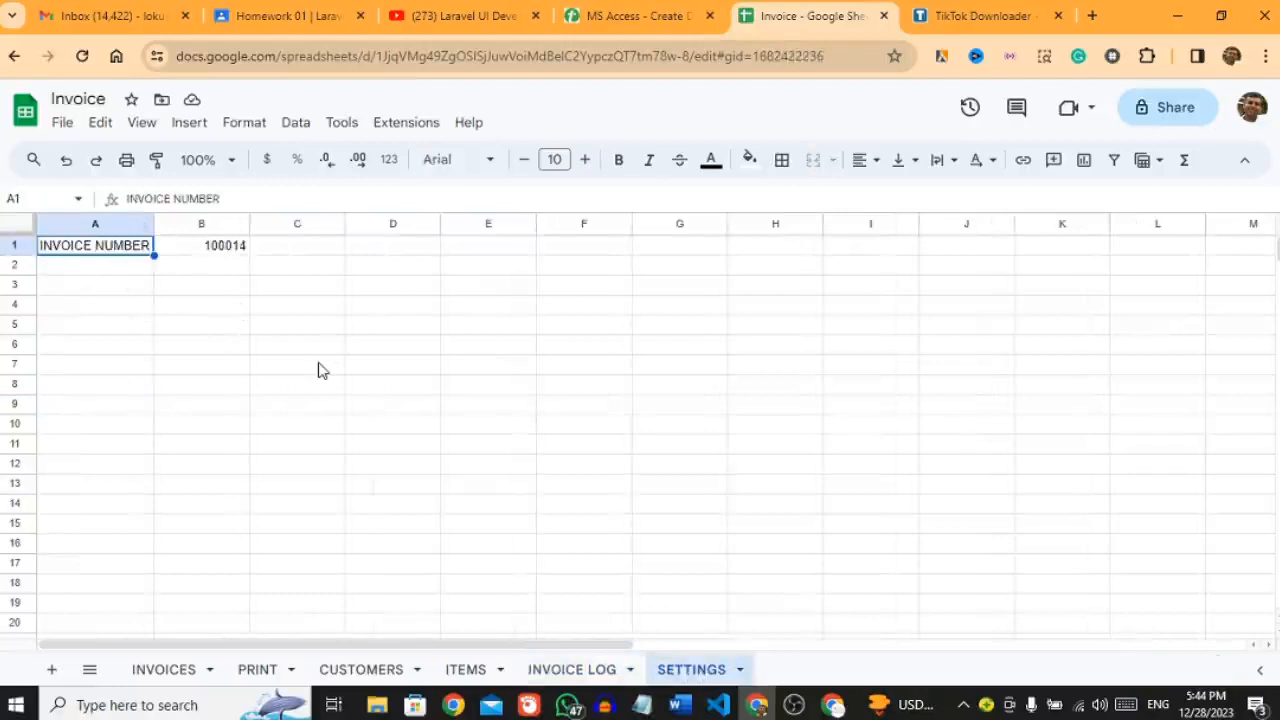
click(258, 677)
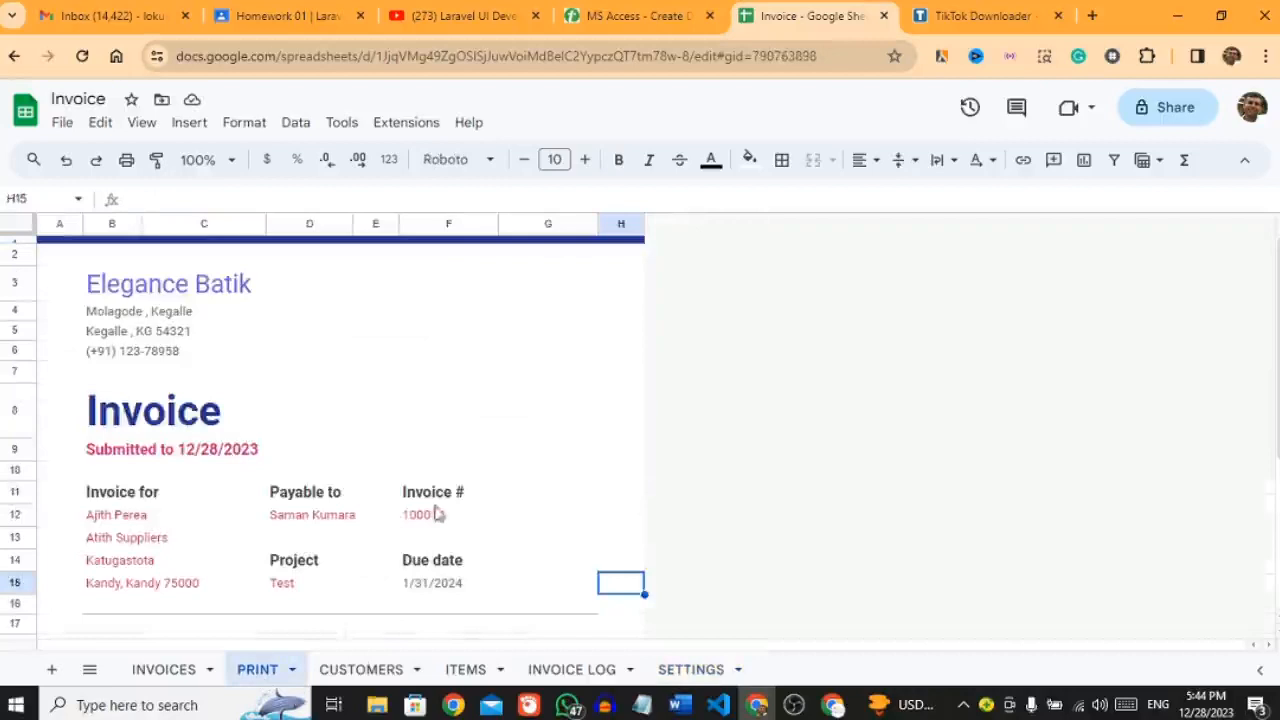
click(690, 672)
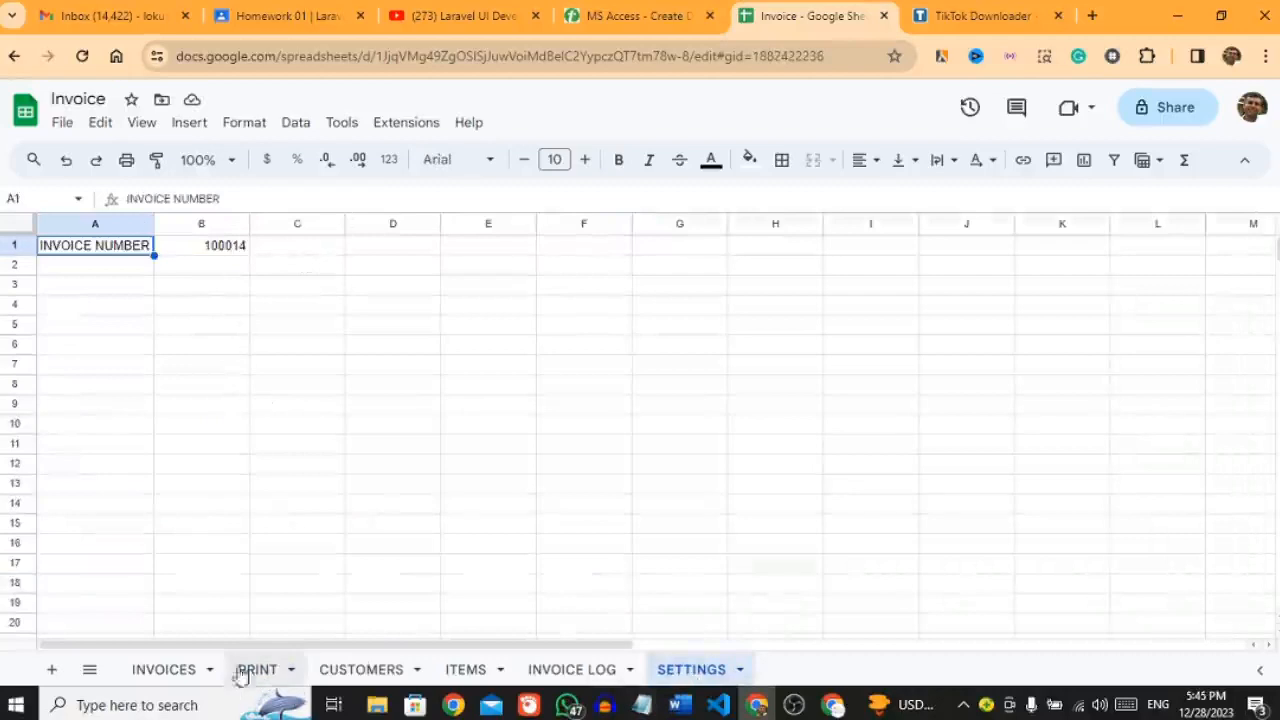
click(175, 671)
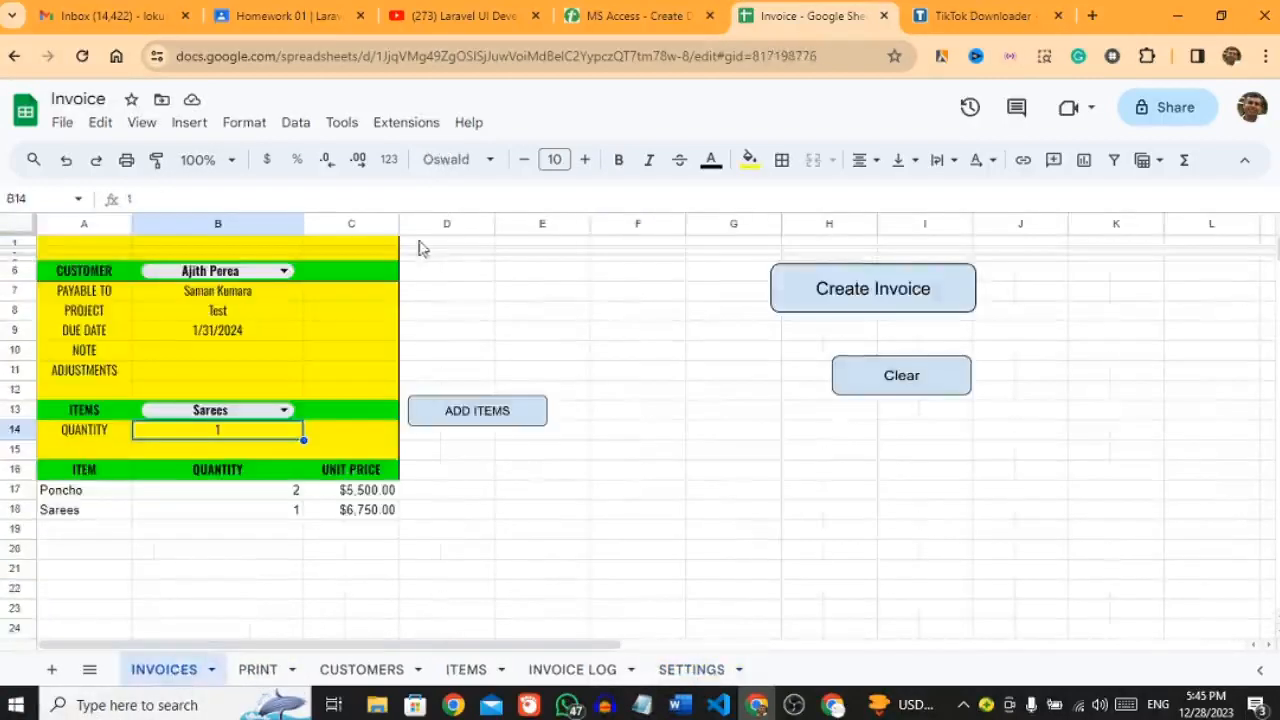
click(405, 125)
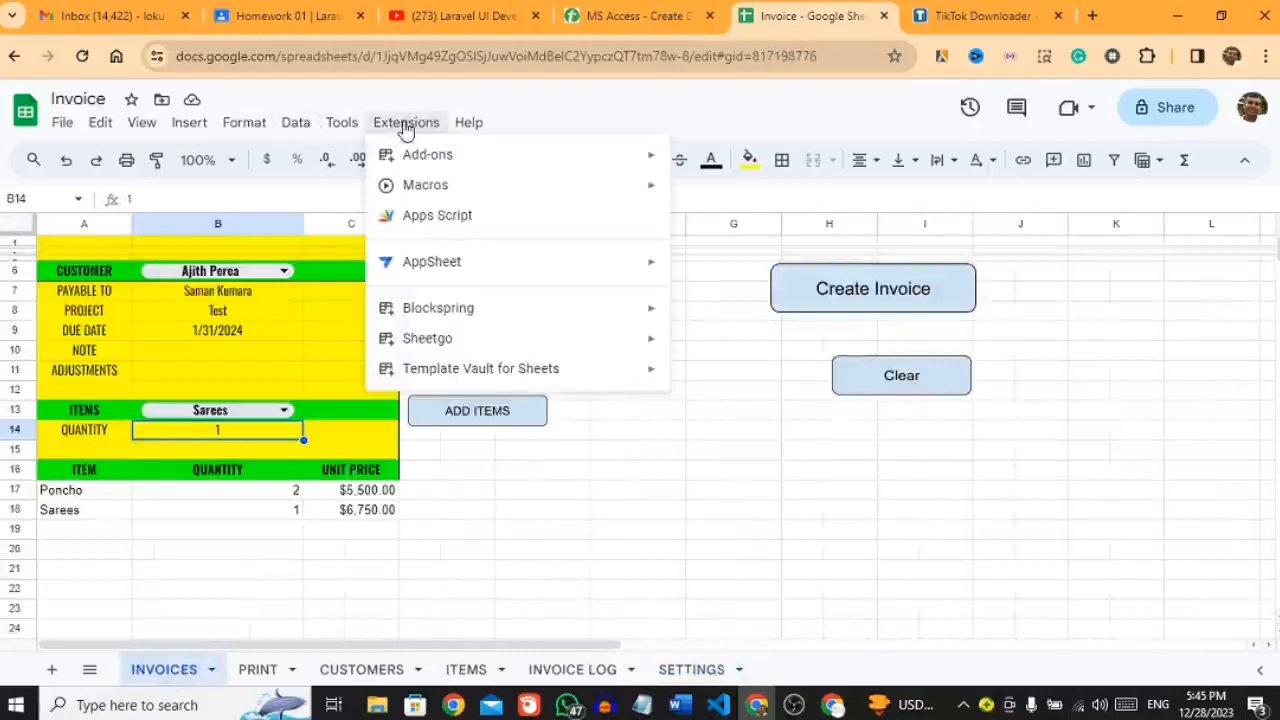
Step: Open the Invoice project's Code.gs in Apps Script, list its functions and scroll through AddItem
click(428, 220)
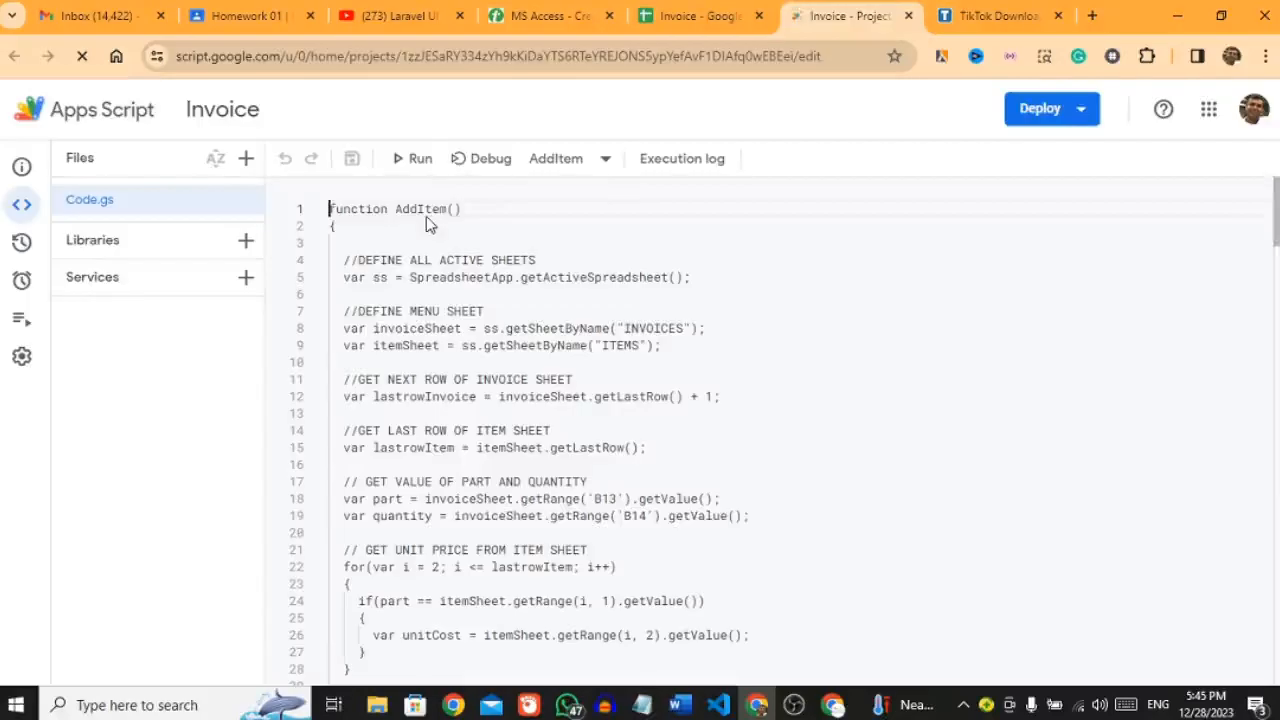
drag(1277, 207, 1277, 160)
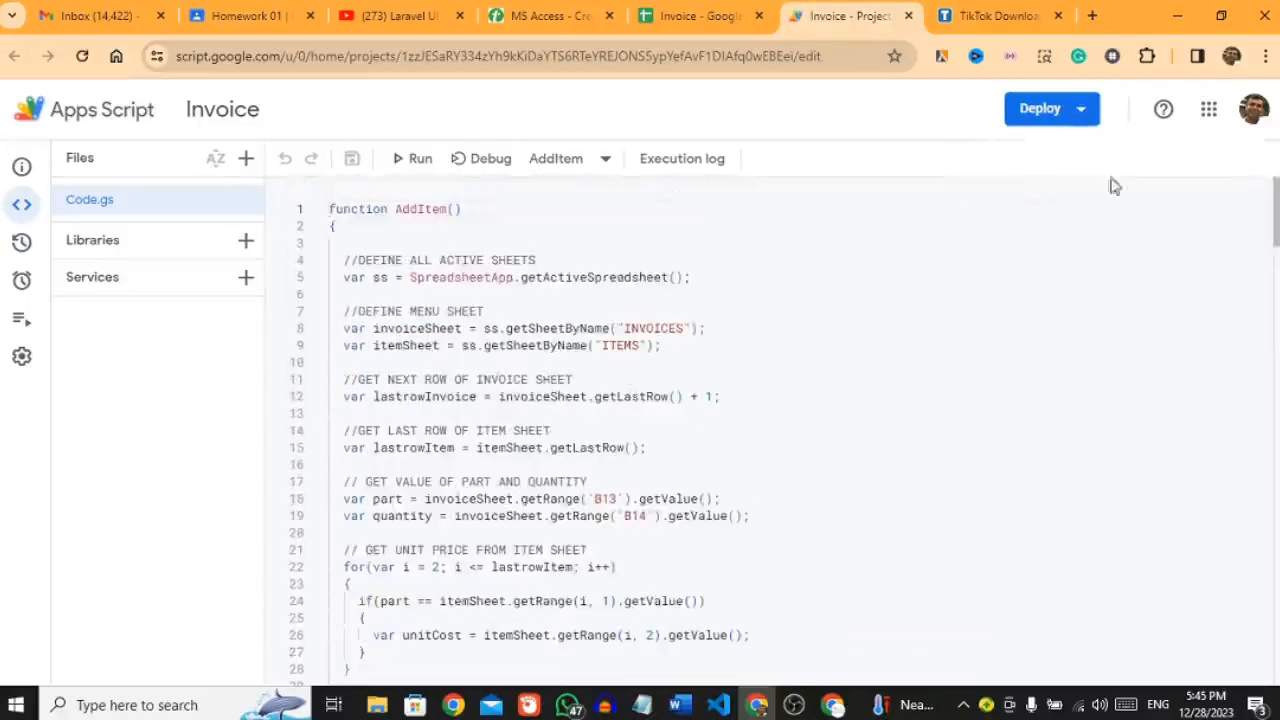
click(598, 165)
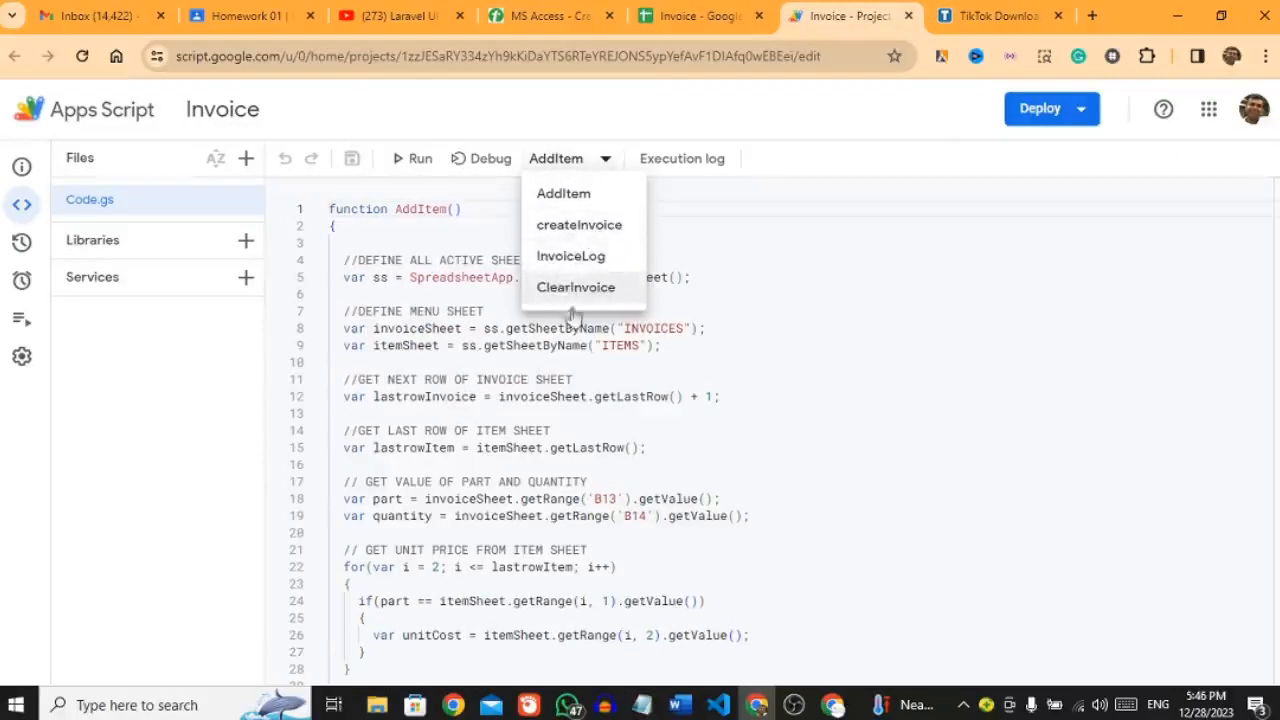
click(858, 273)
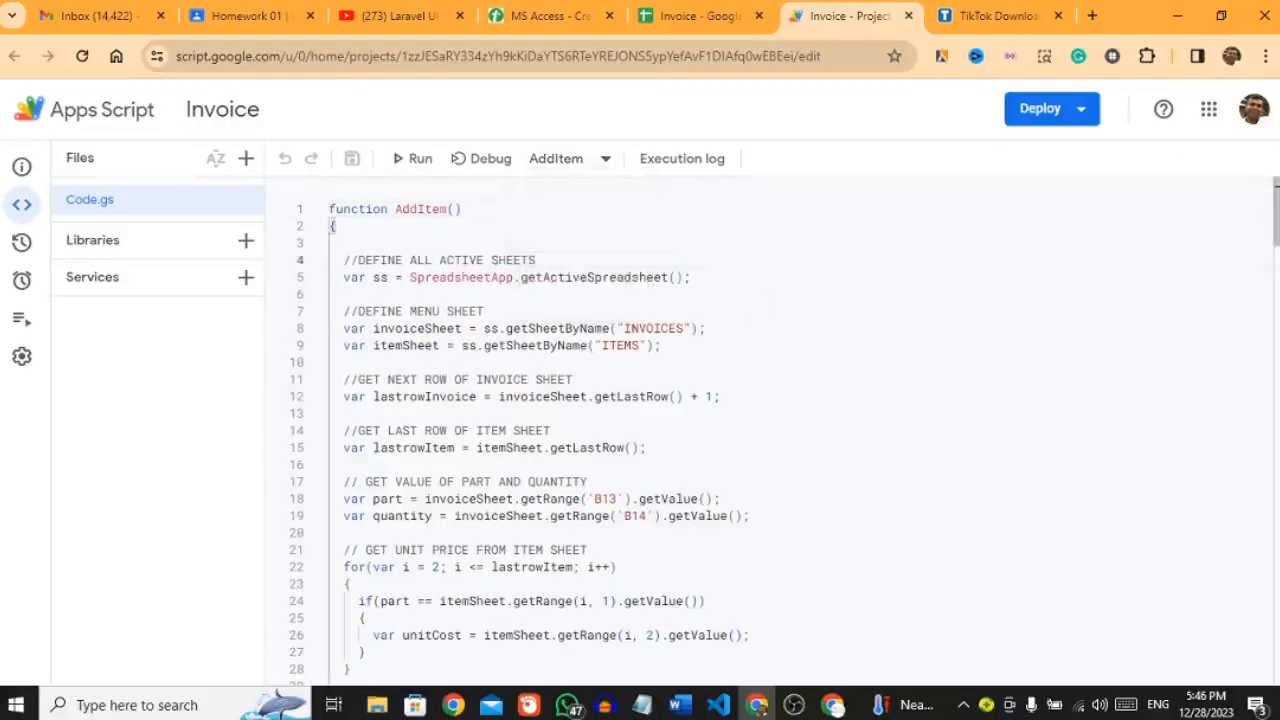
drag(1276, 241, 1276, 275)
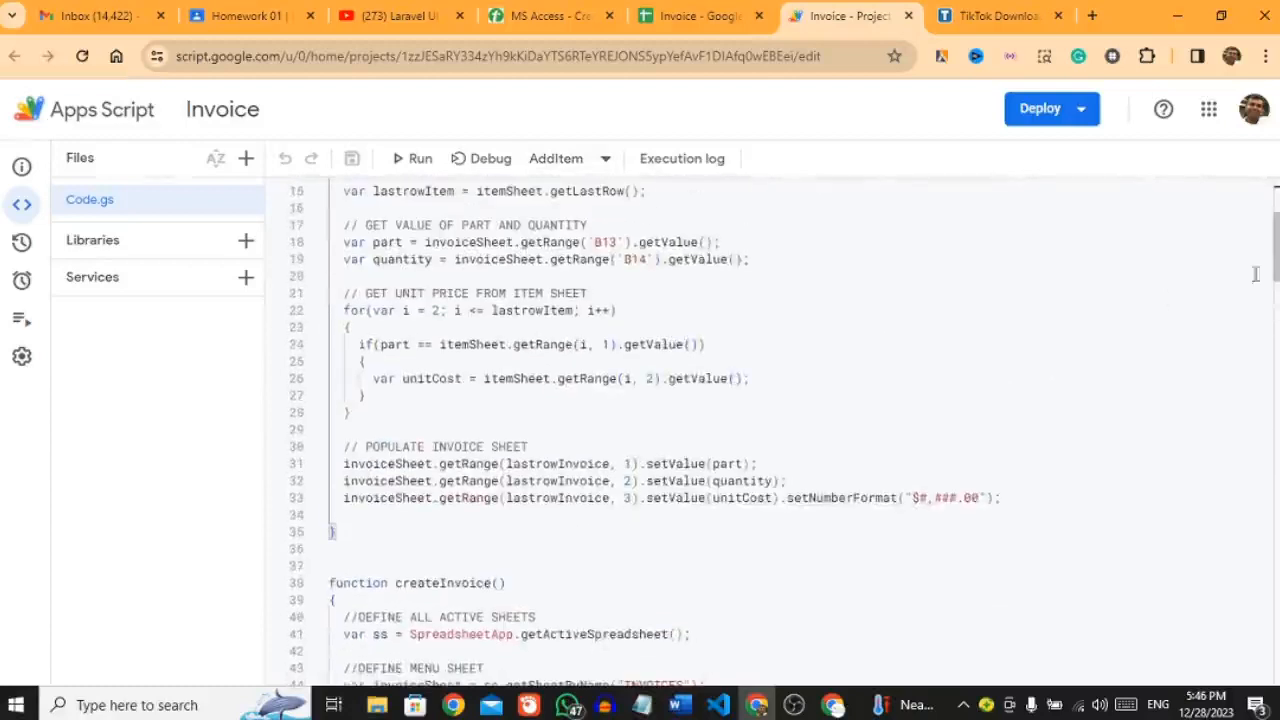
Step: Switch back to the Invoice spreadsheet's browser tab showing the INVOICES form
click(714, 20)
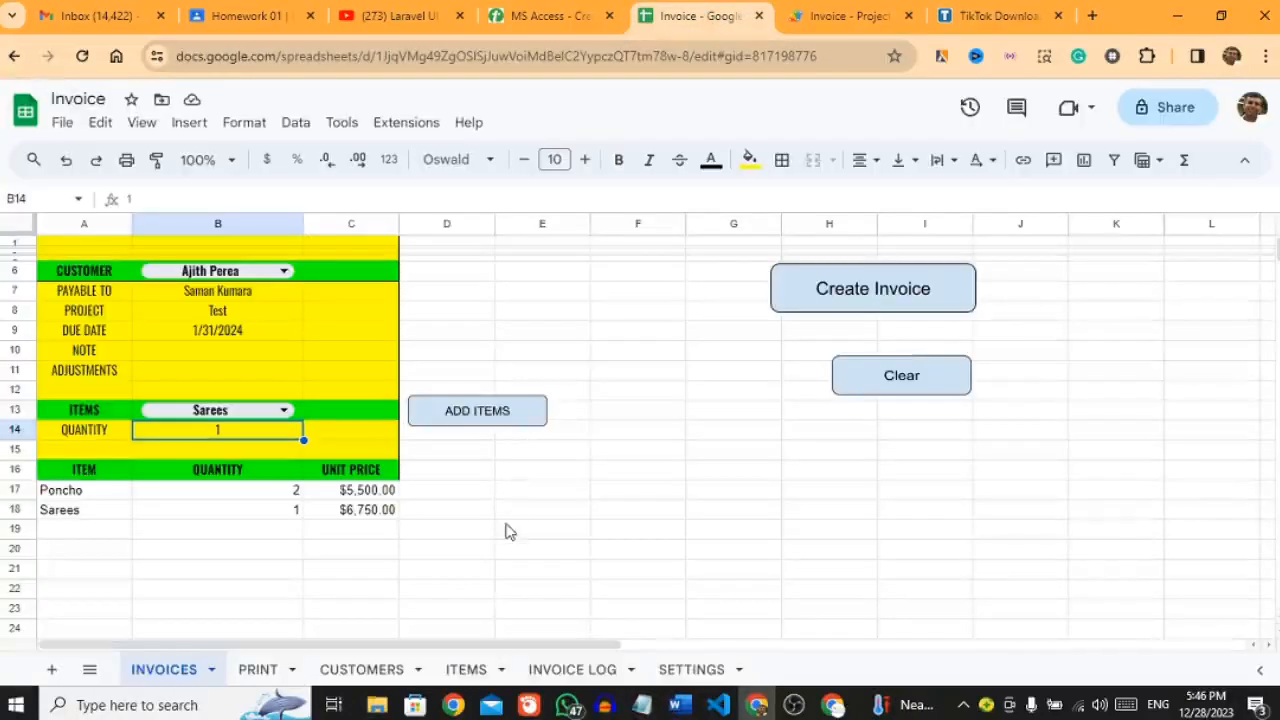